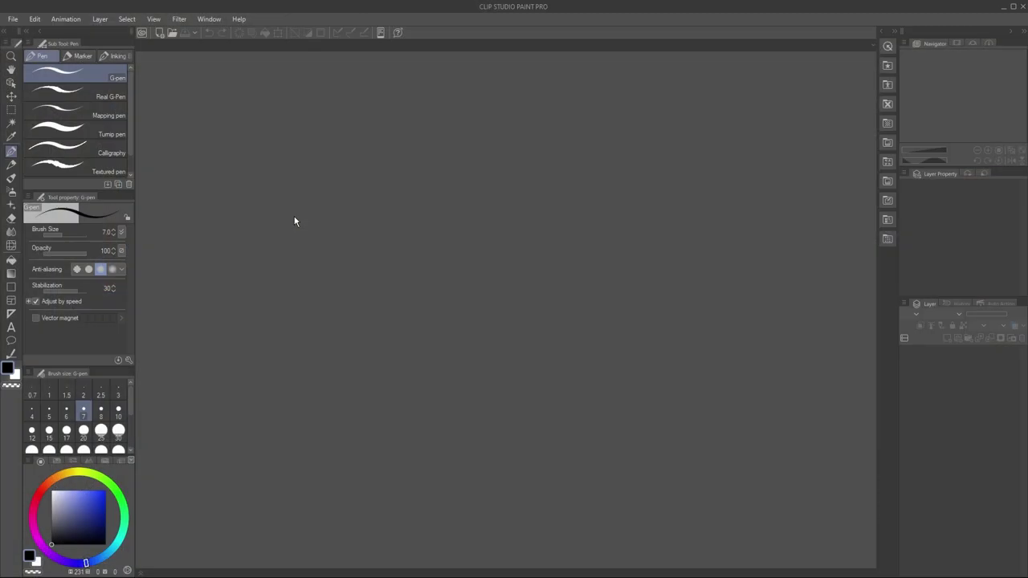
Create a new 1920×1080 Animation project with frame rate 12 and playback time 12.
{"action": "left_click", "coordinate": [12, 19]}
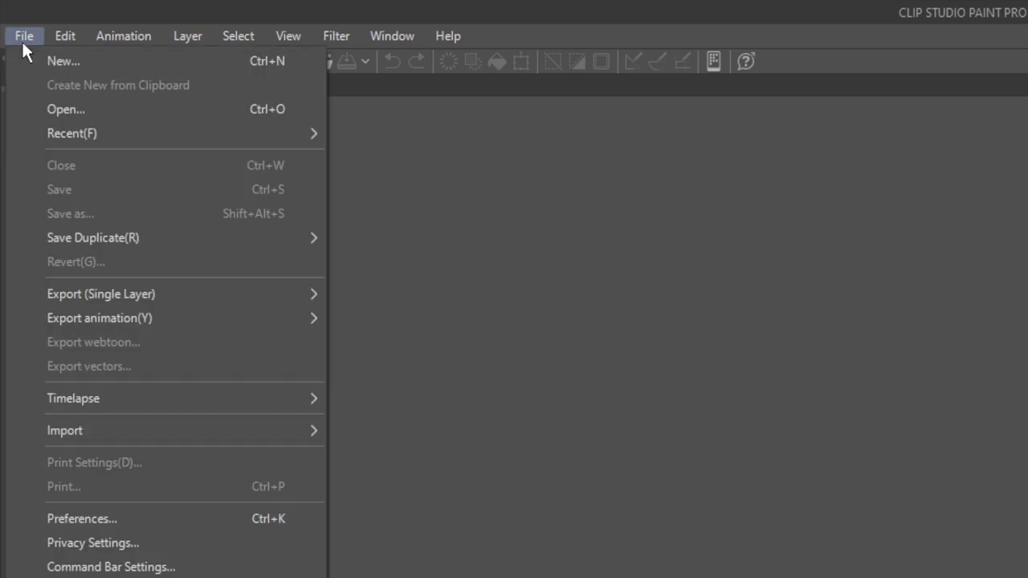
{"action": "left_click", "coordinate": [48, 60]}
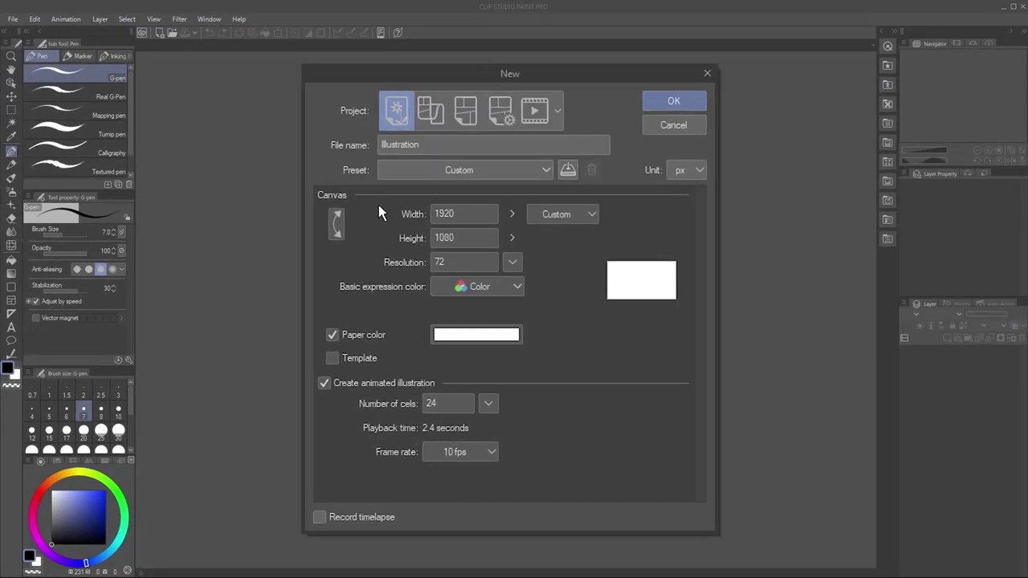
{"action": "left_click", "coordinate": [535, 113]}
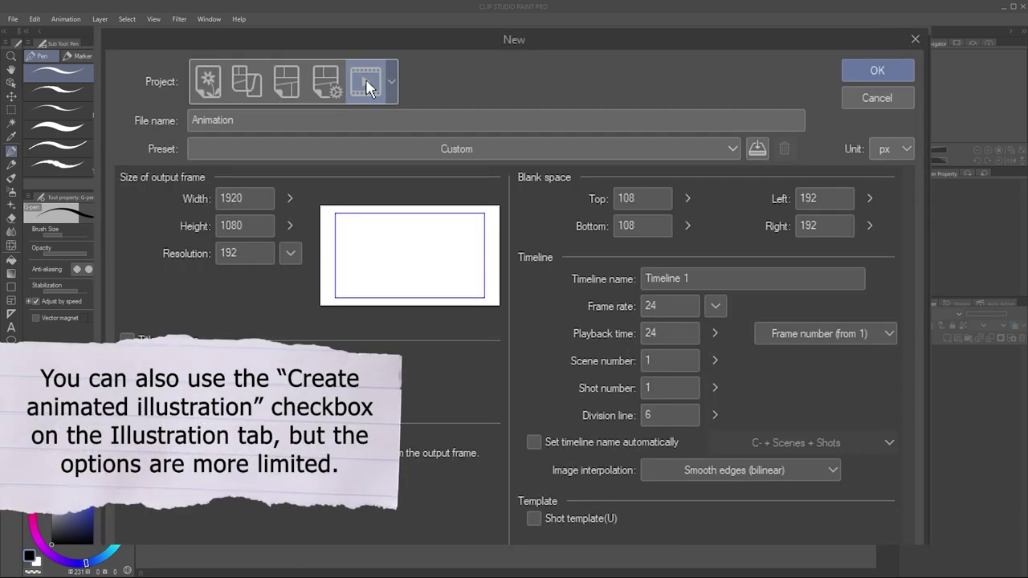
{"action": "double_click", "coordinate": [662, 305]}
{"action": "type", "text": "12"}
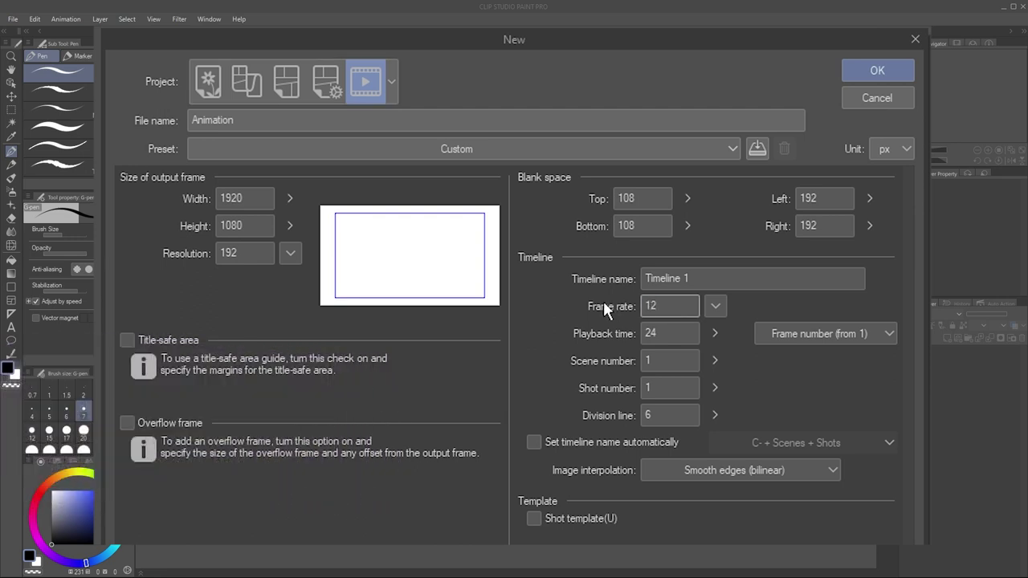
{"action": "double_click", "coordinate": [675, 334]}
{"action": "type", "text": "12"}
{"action": "left_click", "coordinate": [869, 78]}
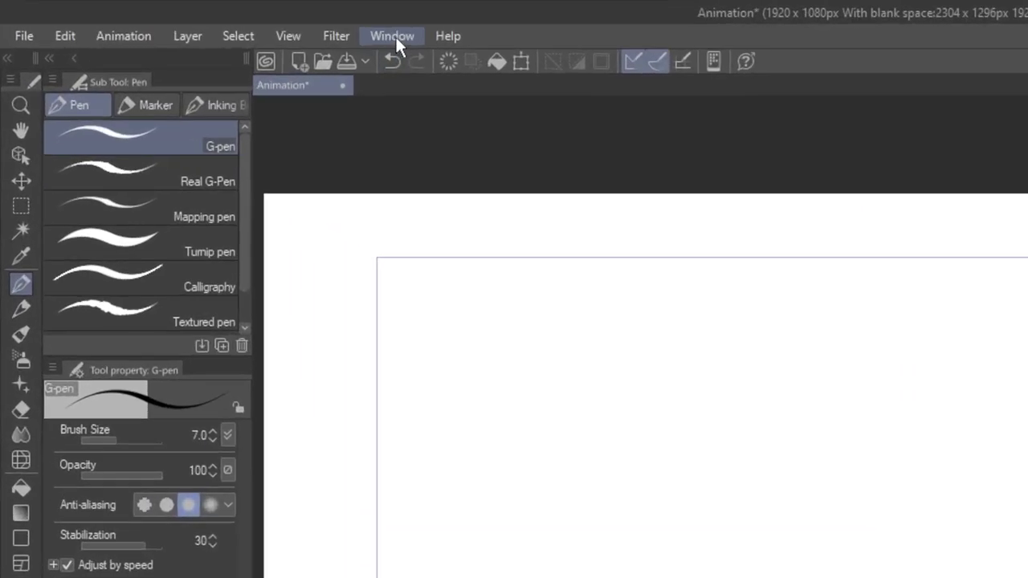
Show the Timeline panel and try dragging the playback end marker and the playhead.
{"action": "left_click", "coordinate": [211, 20]}
{"action": "left_click", "coordinate": [431, 321]}
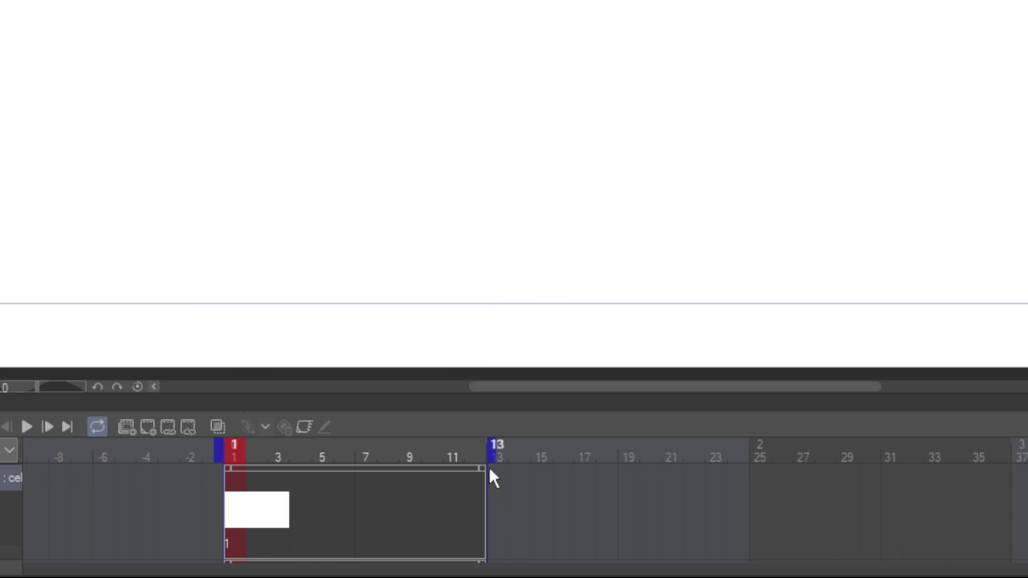
{"action": "mouse_move", "coordinate": [490, 458]}
{"action": "left_mouse_down"}
{"action": "mouse_move", "coordinate": [428, 456]}
{"action": "mouse_move", "coordinate": [822, 457]}
{"action": "mouse_move", "coordinate": [488, 454]}
{"action": "left_mouse_up"}
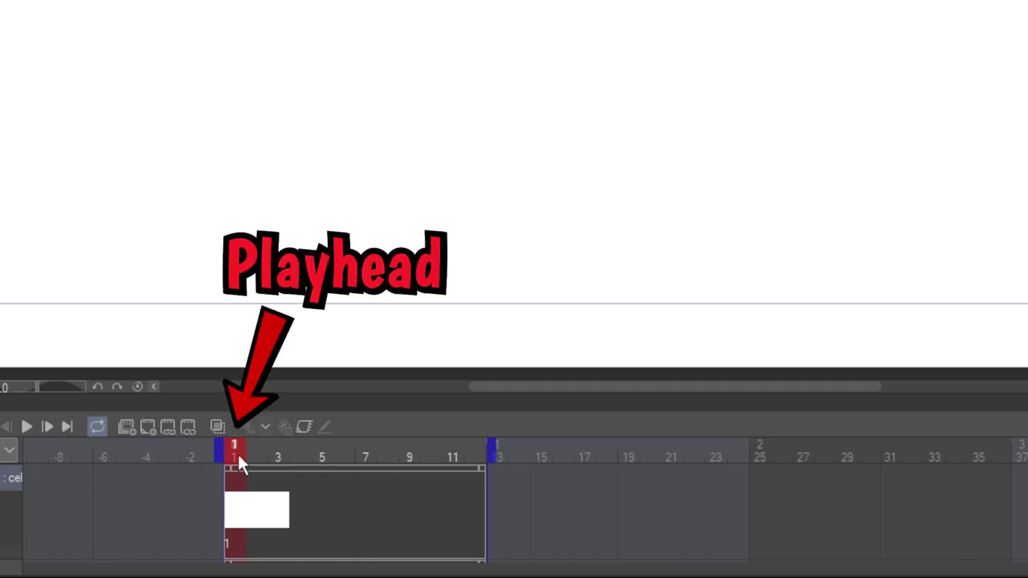
{"action": "left_click_drag", "start_coordinate": [239, 457], "coordinate": [278, 458]}
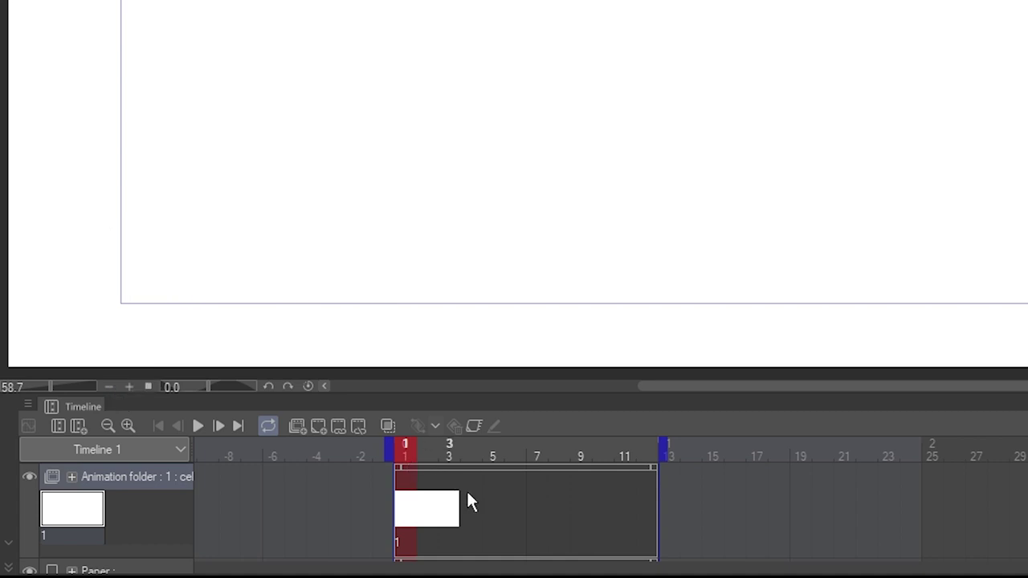
Zoom the timeline out and pan it until frames 13 to 24 are in view.
{"action": "key", "text": "ctrl+space"}
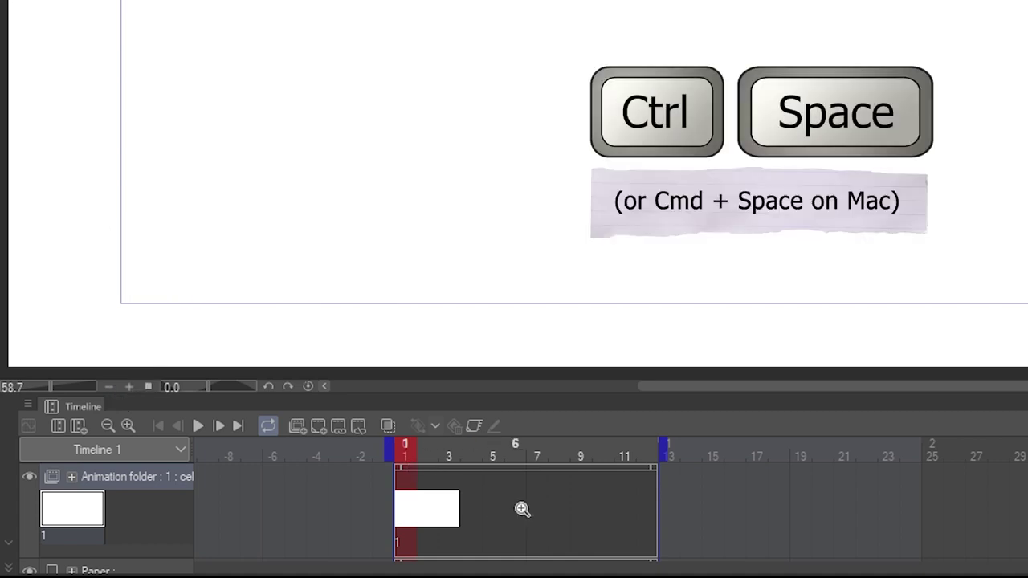
{"action": "mouse_move", "coordinate": [523, 509]}
{"action": "left_mouse_down"}
{"action": "mouse_move", "coordinate": [459, 514]}
{"action": "mouse_move", "coordinate": [775, 524]}
{"action": "left_mouse_up"}
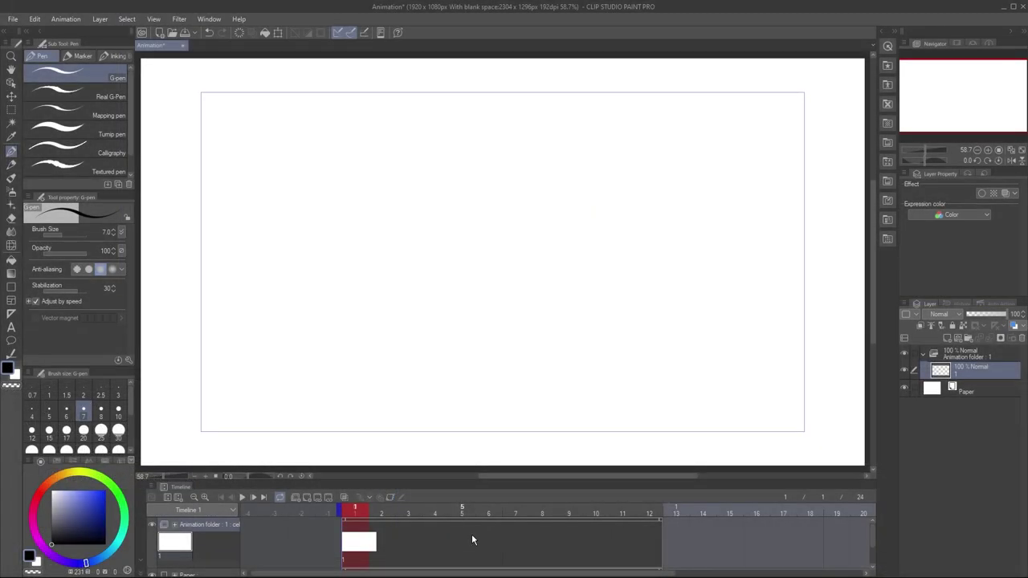
{"action": "key", "text": "space"}
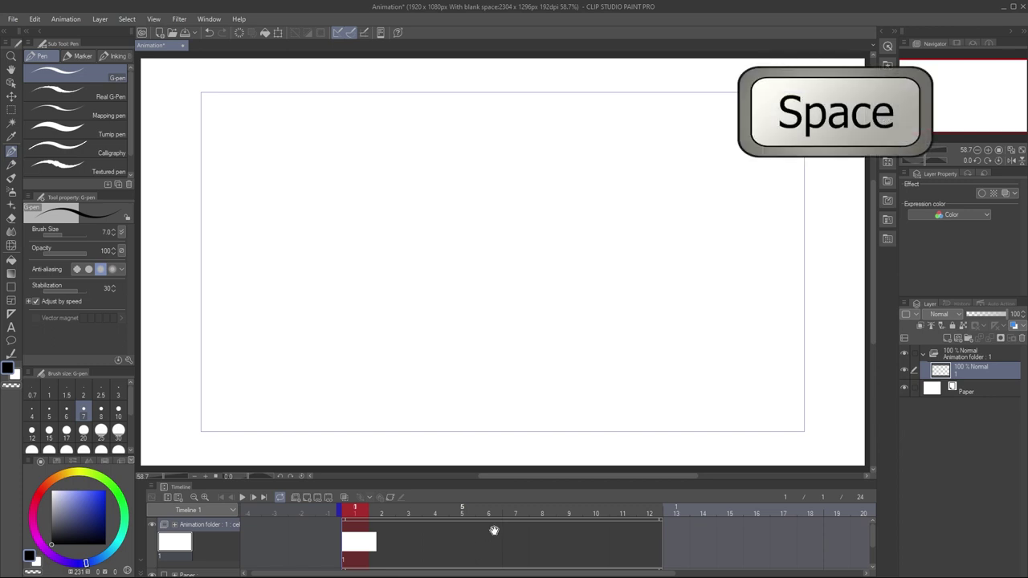
{"action": "mouse_move", "coordinate": [568, 531]}
{"action": "left_mouse_down"}
{"action": "mouse_move", "coordinate": [351, 538]}
{"action": "mouse_move", "coordinate": [584, 540]}
{"action": "left_mouse_up"}
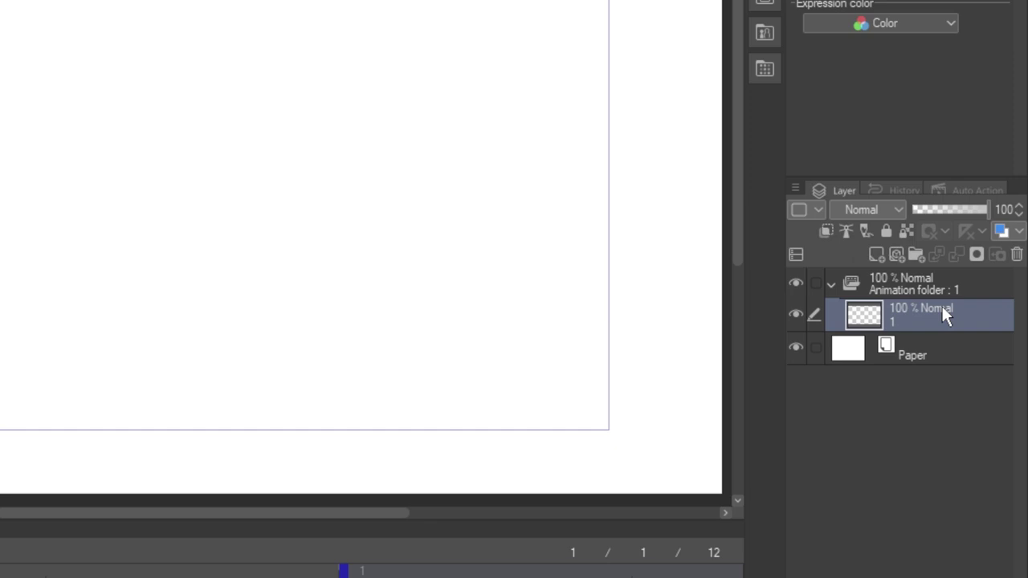
Rename the cel layer in the Layer panel to 'Bird 1'.
{"action": "double_click", "coordinate": [893, 319]}
{"action": "type", "text": "Bird "}
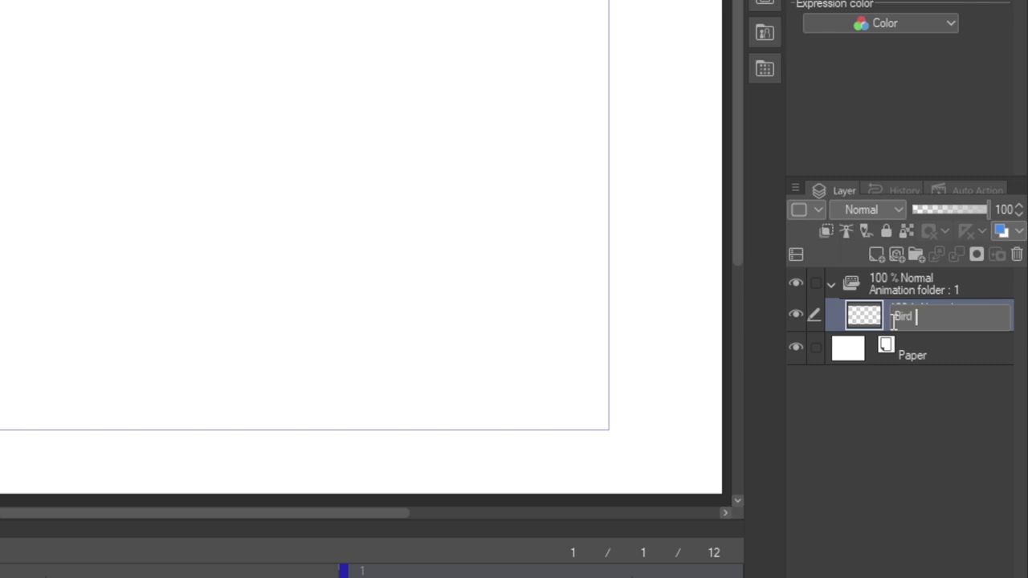
{"action": "type", "text": "1"}
{"action": "key", "text": "Return"}
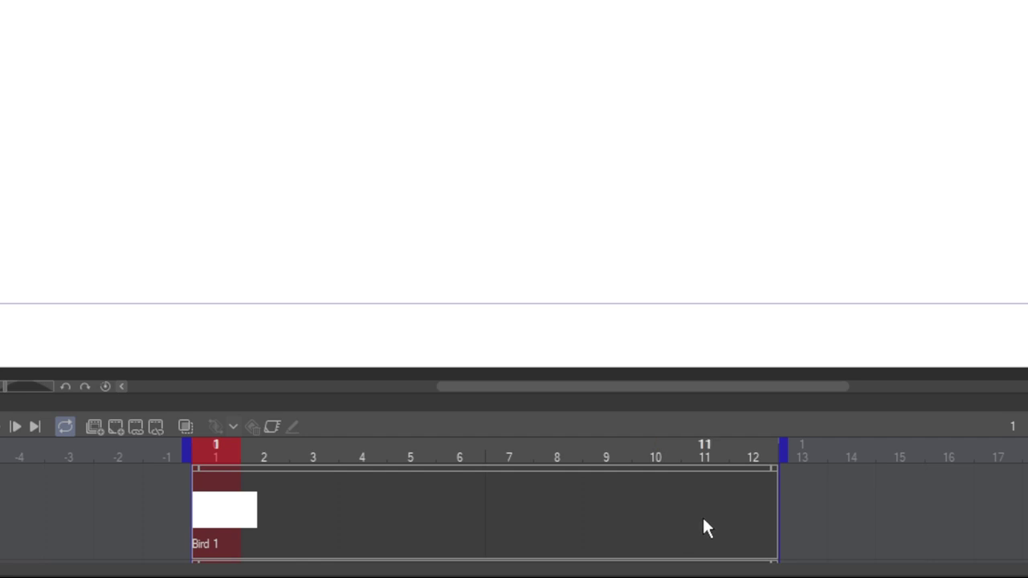
Shorten the Bird 1 cel and pencil-sketch a bird with raised wings, head, tail and beak.
{"action": "left_click_drag", "start_coordinate": [776, 467], "coordinate": [533, 472]}
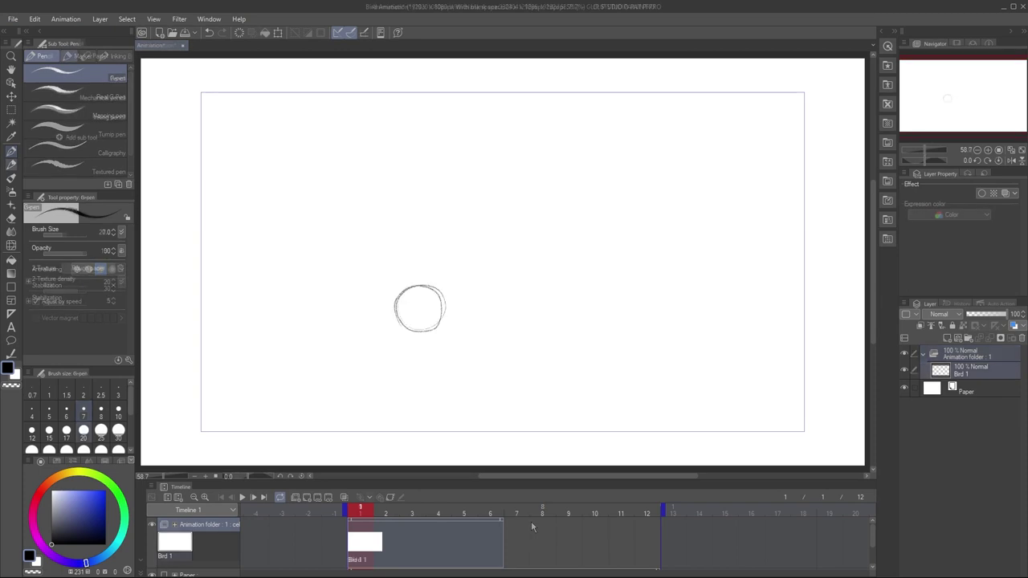
{"action": "left_click_drag", "start_coordinate": [434, 336], "coordinate": [538, 344]}
{"action": "left_click_drag", "start_coordinate": [450, 291], "coordinate": [551, 151]}
{"action": "left_click_drag", "start_coordinate": [530, 318], "coordinate": [611, 344]}
{"action": "mouse_move", "coordinate": [366, 149]}
{"action": "left_mouse_down"}
{"action": "mouse_move", "coordinate": [412, 277]}
{"action": "mouse_move", "coordinate": [446, 216]}
{"action": "left_mouse_up"}
{"action": "left_click_drag", "start_coordinate": [560, 135], "coordinate": [562, 253]}
{"action": "left_click_drag", "start_coordinate": [434, 337], "coordinate": [526, 350]}
{"action": "left_click_drag", "start_coordinate": [395, 306], "coordinate": [402, 325]}
{"action": "left_click_drag", "start_coordinate": [458, 227], "coordinate": [482, 257]}
Preview playback, extend the Bird 1 cel to frame 12, and replay it.
{"action": "left_click", "coordinate": [243, 498]}
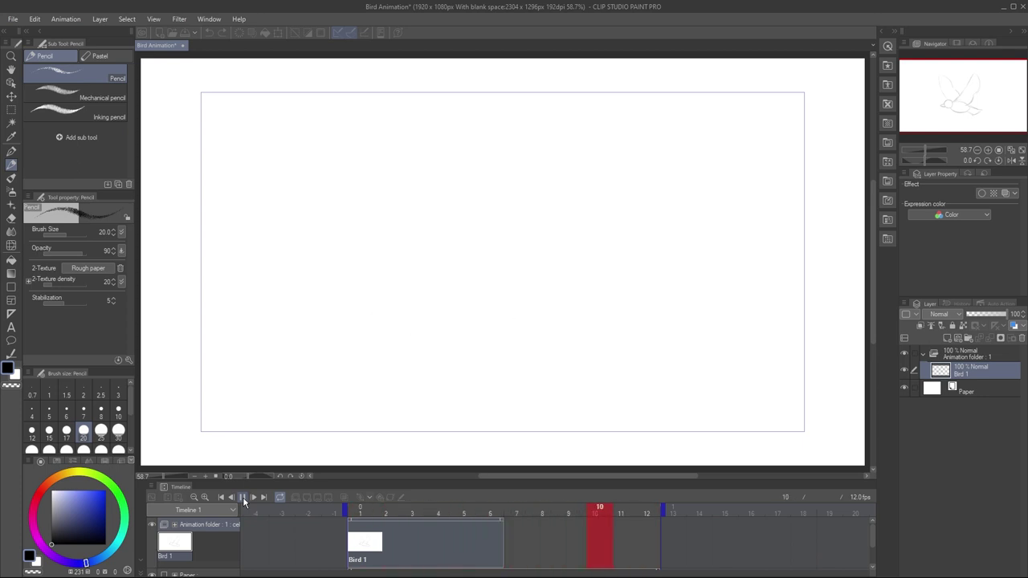
{"action": "left_click", "coordinate": [243, 498]}
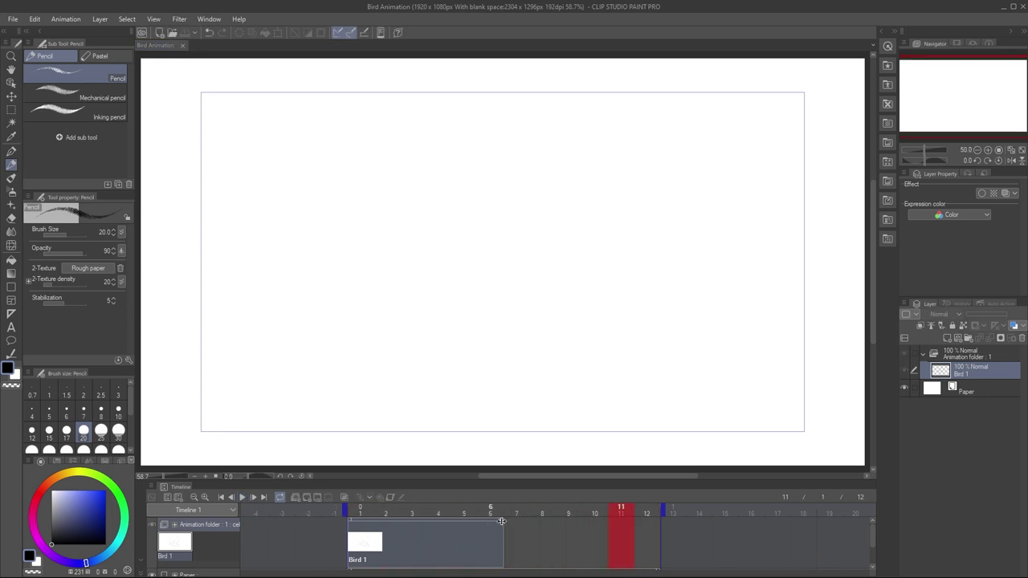
{"action": "left_click_drag", "start_coordinate": [503, 526], "coordinate": [663, 524]}
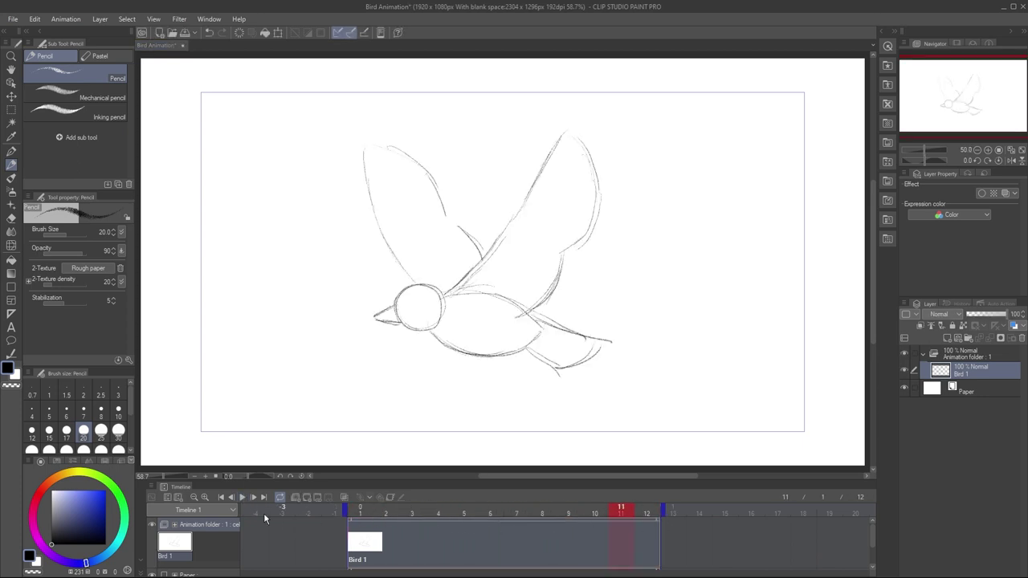
{"action": "left_click", "coordinate": [242, 498]}
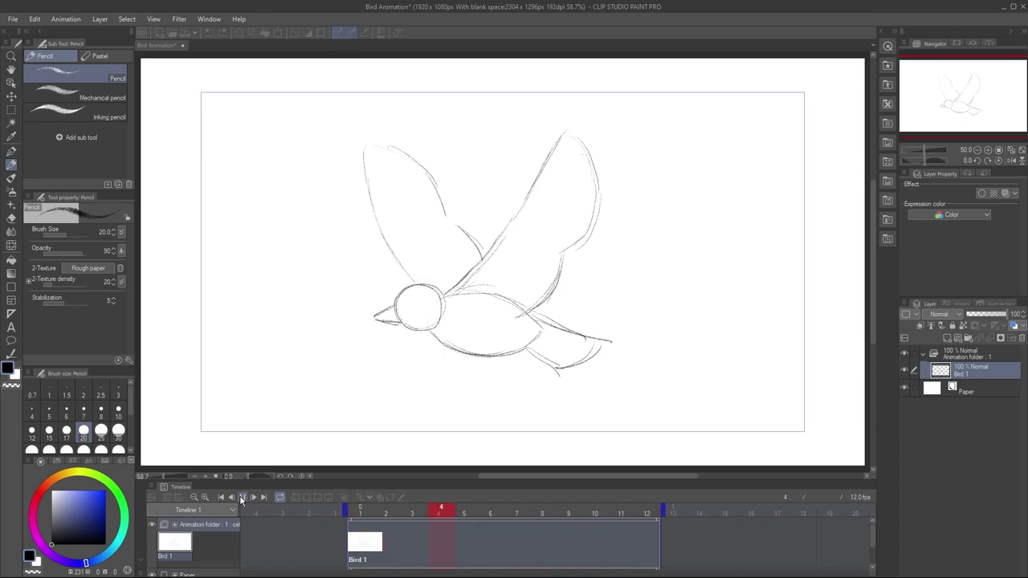
{"action": "left_click", "coordinate": [242, 498]}
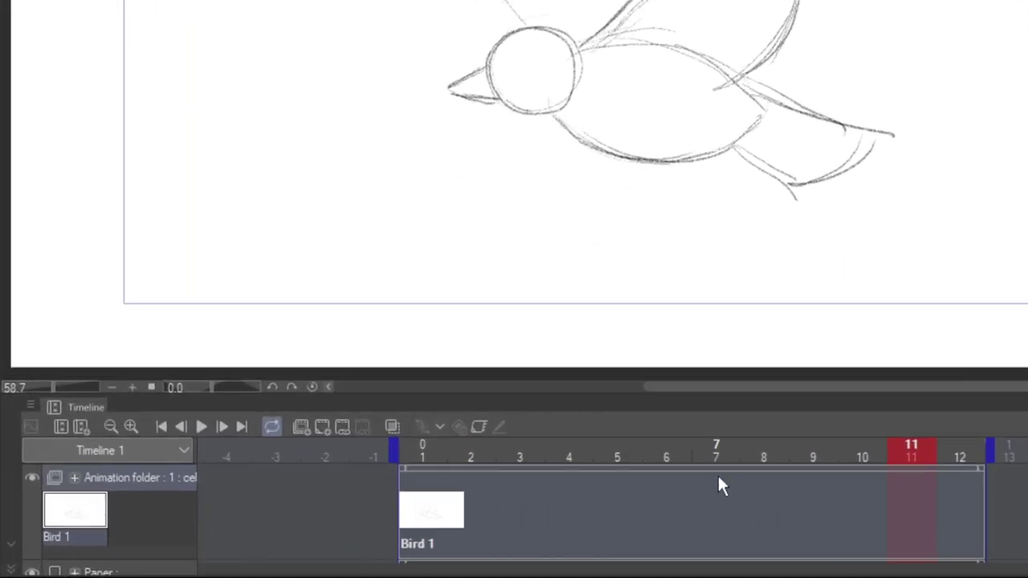
Add a new animation cel at frame 7 with onion skin showing the previous pose.
{"action": "left_click", "coordinate": [720, 455]}
{"action": "left_click", "coordinate": [322, 426]}
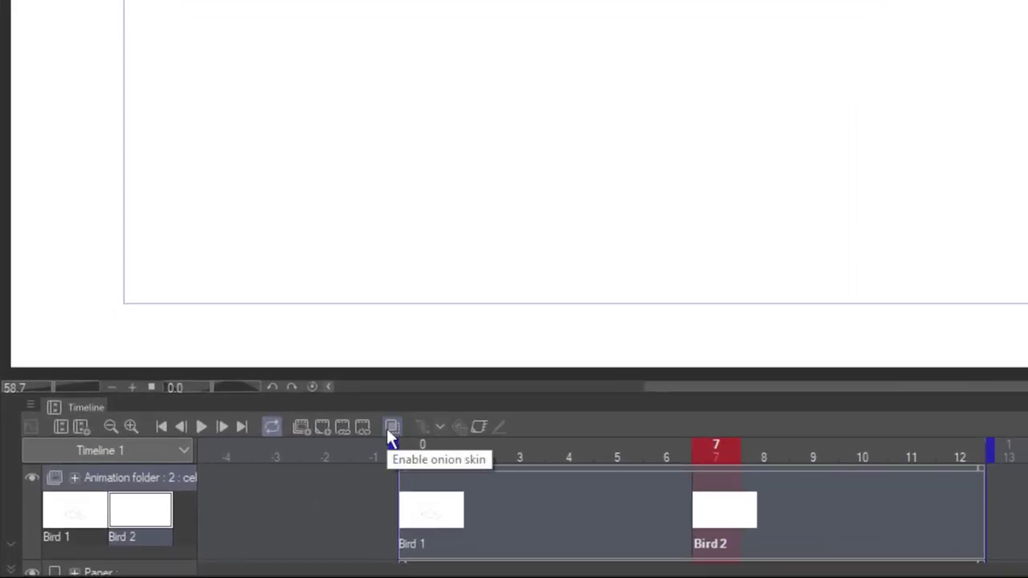
{"action": "left_click", "coordinate": [390, 429]}
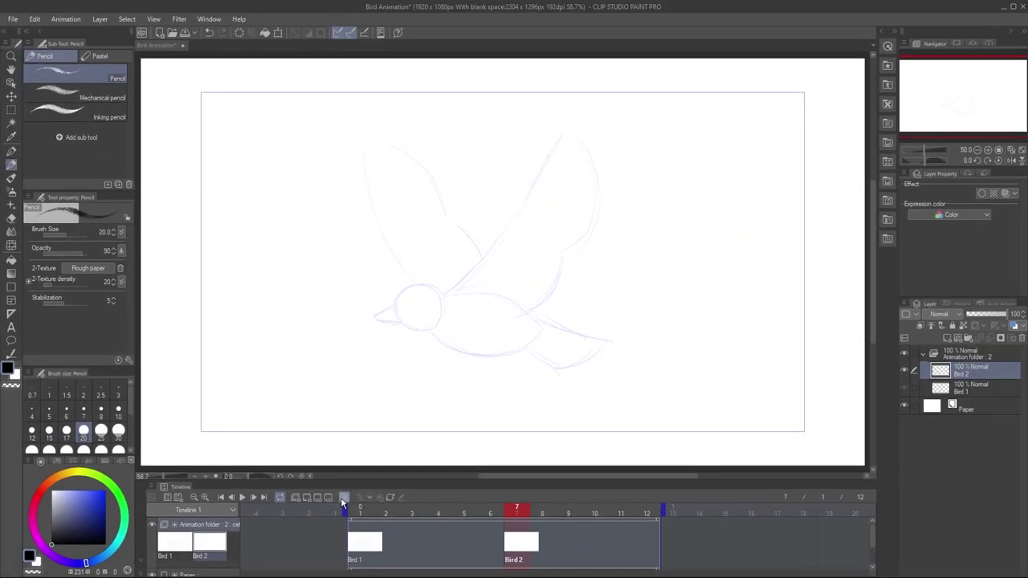
Sketch the wings-down bird pose over the faded first pose, save, and play the animation.
{"action": "left_click_drag", "start_coordinate": [434, 261], "coordinate": [535, 291]}
{"action": "left_click_drag", "start_coordinate": [446, 311], "coordinate": [531, 298]}
{"action": "left_click_drag", "start_coordinate": [409, 248], "coordinate": [402, 281]}
{"action": "left_click_drag", "start_coordinate": [532, 281], "coordinate": [598, 294]}
{"action": "left_click_drag", "start_coordinate": [466, 313], "coordinate": [587, 418]}
{"action": "left_click_drag", "start_coordinate": [514, 281], "coordinate": [583, 353]}
{"action": "left_click_drag", "start_coordinate": [418, 298], "coordinate": [366, 405]}
{"action": "left_click_drag", "start_coordinate": [378, 411], "coordinate": [446, 358]}
{"action": "left_click_drag", "start_coordinate": [394, 273], "coordinate": [369, 283]}
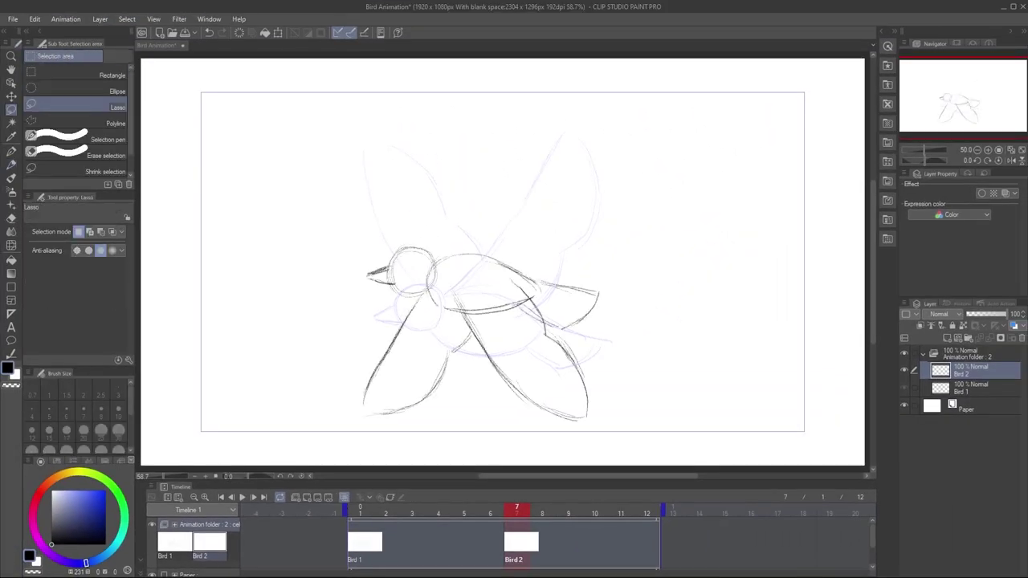
{"action": "left_click_drag", "start_coordinate": [417, 252], "coordinate": [397, 298]}
{"action": "left_click_drag", "start_coordinate": [574, 377], "coordinate": [590, 426]}
{"action": "key", "text": "ctrl+s"}
{"action": "left_click", "coordinate": [242, 498]}
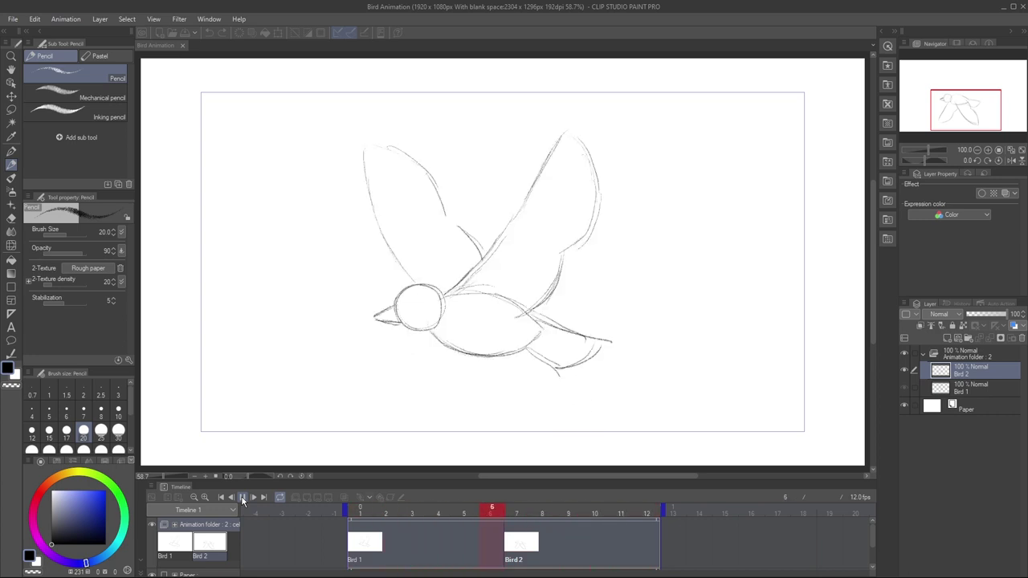
Stop playback and add a new animation cel at frame 4.
{"action": "left_click", "coordinate": [243, 498]}
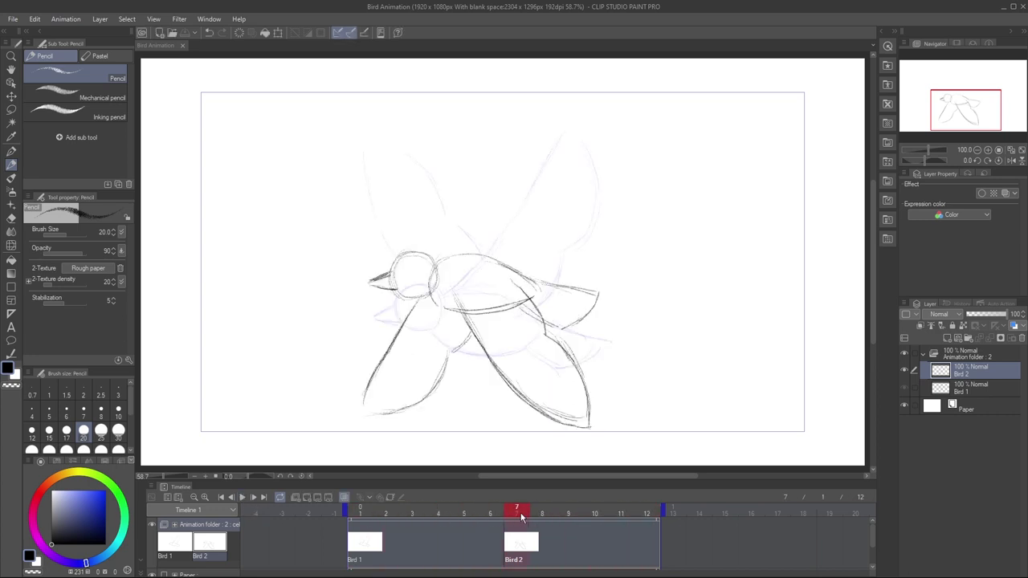
{"action": "left_click", "coordinate": [446, 518]}
{"action": "left_click", "coordinate": [302, 497]}
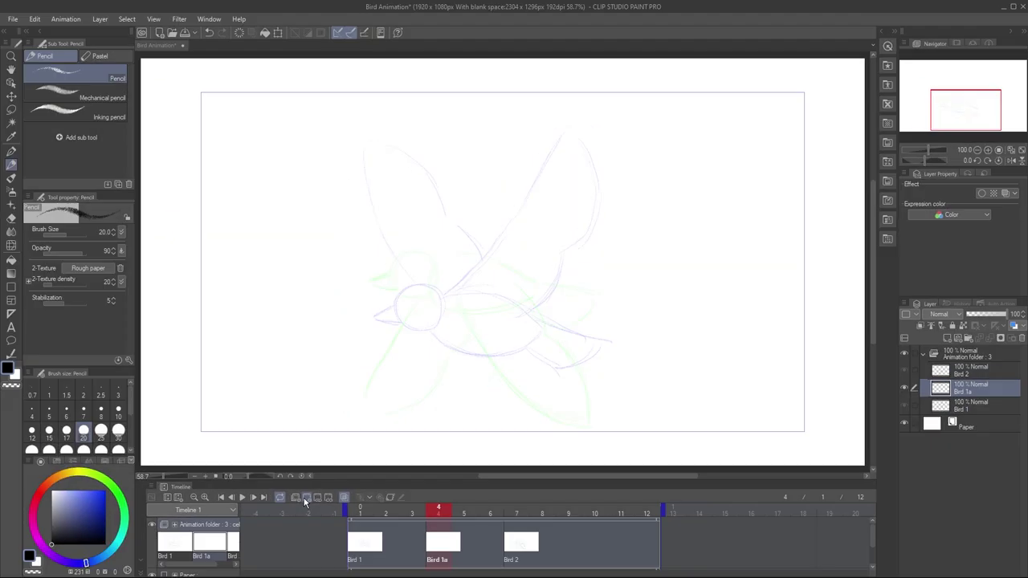
Sketch the in-between bird pose with its wings stretched out level.
{"action": "mouse_move", "coordinate": [447, 268]}
{"action": "left_mouse_down"}
{"action": "mouse_move", "coordinate": [540, 321]}
{"action": "mouse_move", "coordinate": [394, 308]}
{"action": "left_mouse_up"}
{"action": "mouse_move", "coordinate": [543, 309]}
{"action": "left_mouse_down"}
{"action": "mouse_move", "coordinate": [603, 318]}
{"action": "mouse_move", "coordinate": [534, 350]}
{"action": "left_mouse_up"}
{"action": "left_click_drag", "start_coordinate": [506, 277], "coordinate": [626, 263]}
{"action": "left_click_drag", "start_coordinate": [395, 268], "coordinate": [375, 313]}
{"action": "left_click_drag", "start_coordinate": [466, 278], "coordinate": [626, 260]}
{"action": "left_click_drag", "start_coordinate": [434, 321], "coordinate": [522, 336]}
{"action": "key", "text": "alt"}
{"action": "left_click_drag", "start_coordinate": [442, 543], "coordinate": [594, 550]}
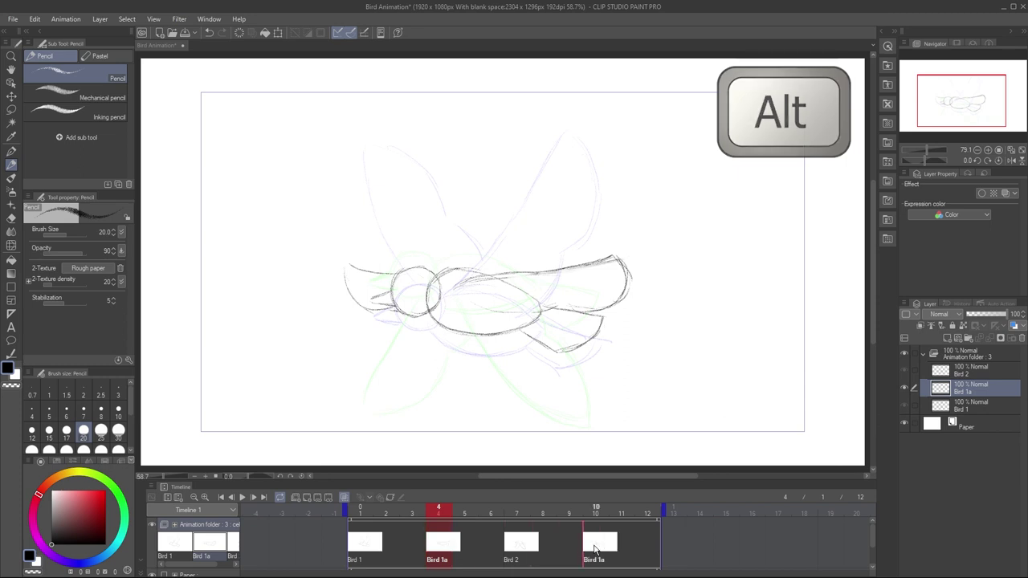
{"action": "left_click", "coordinate": [242, 496]}
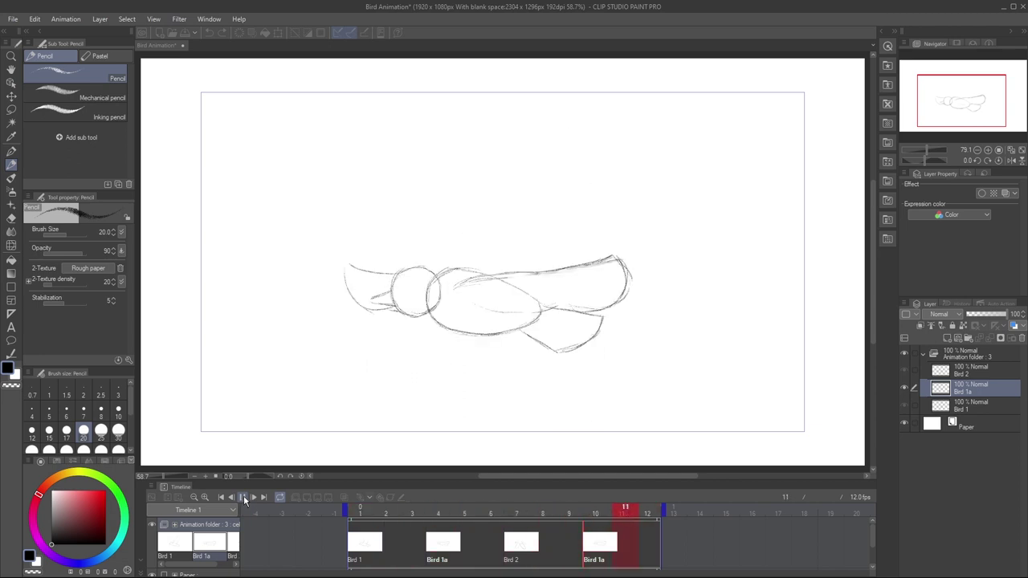
{"action": "left_click", "coordinate": [243, 496]}
{"action": "left_click", "coordinate": [438, 508]}
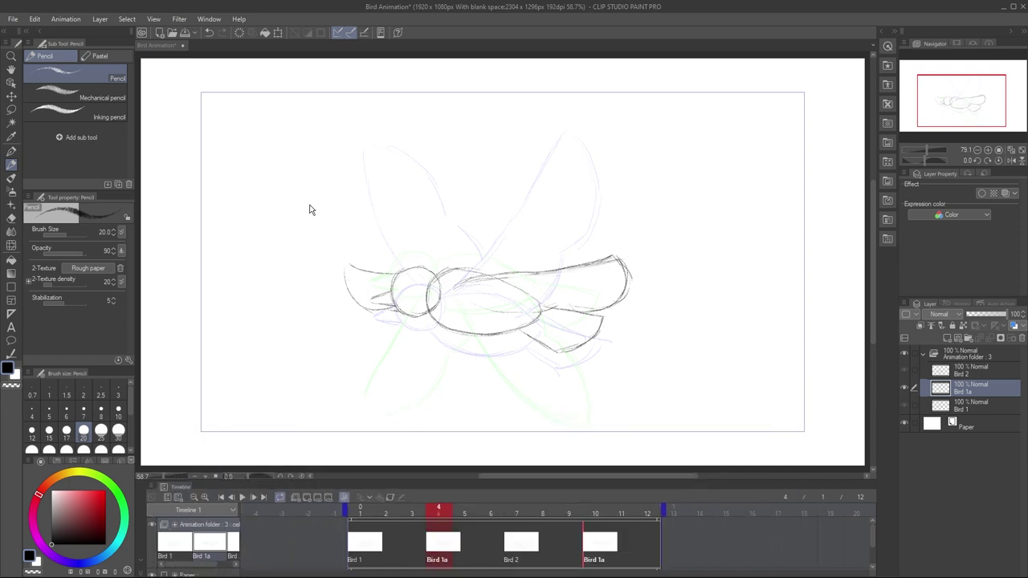
{"action": "mouse_move", "coordinate": [287, 179]}
{"action": "left_mouse_down"}
{"action": "mouse_move", "coordinate": [297, 226]}
{"action": "mouse_move", "coordinate": [319, 198]}
{"action": "left_mouse_up"}
{"action": "mouse_move", "coordinate": [308, 172]}
{"action": "left_mouse_down"}
{"action": "mouse_move", "coordinate": [325, 220]}
{"action": "mouse_move", "coordinate": [344, 216]}
{"action": "left_mouse_up"}
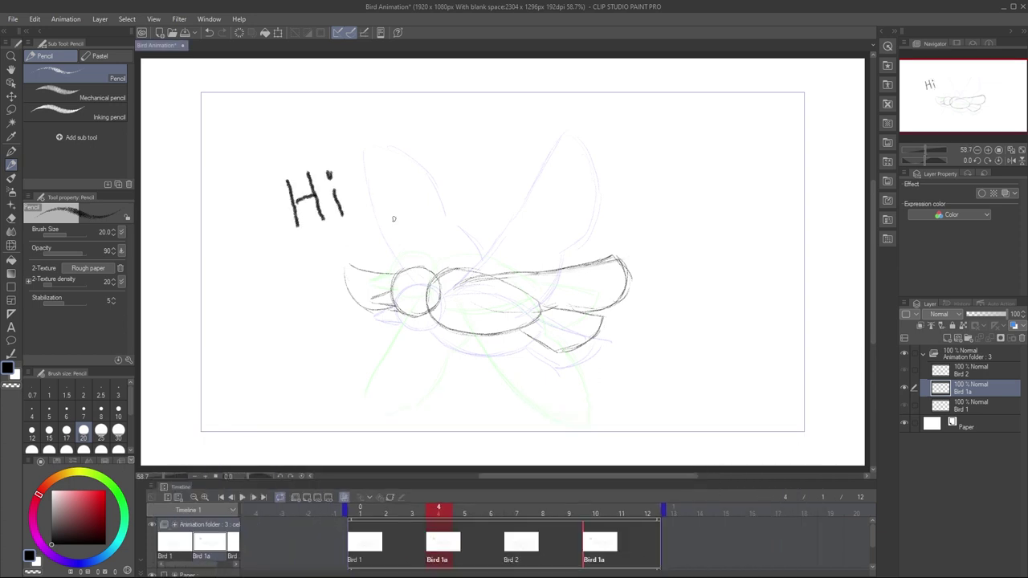
{"action": "mouse_move", "coordinate": [599, 514]}
{"action": "left_mouse_down"}
{"action": "mouse_move", "coordinate": [388, 517]}
{"action": "mouse_move", "coordinate": [612, 518]}
{"action": "left_mouse_up"}
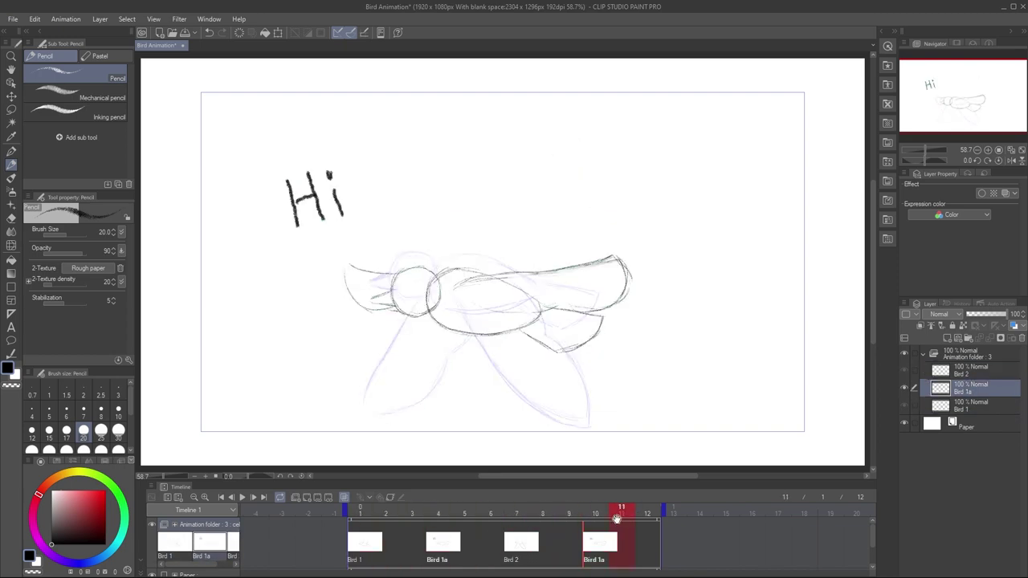
{"action": "left_click", "coordinate": [514, 542]}
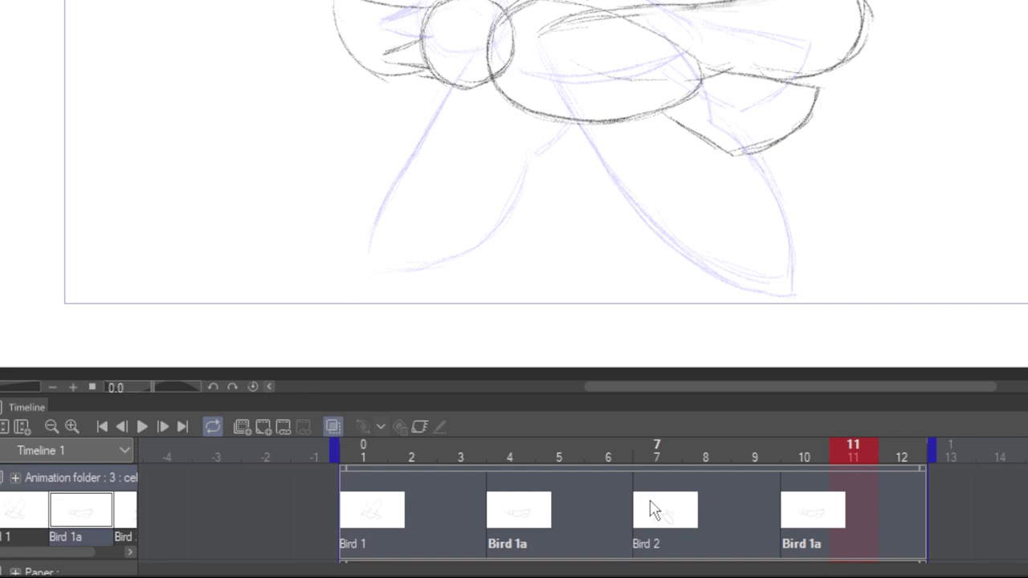
Select the Bird 2 cel at frame 7 and remove it from the timeline.
{"action": "left_click", "coordinate": [652, 511]}
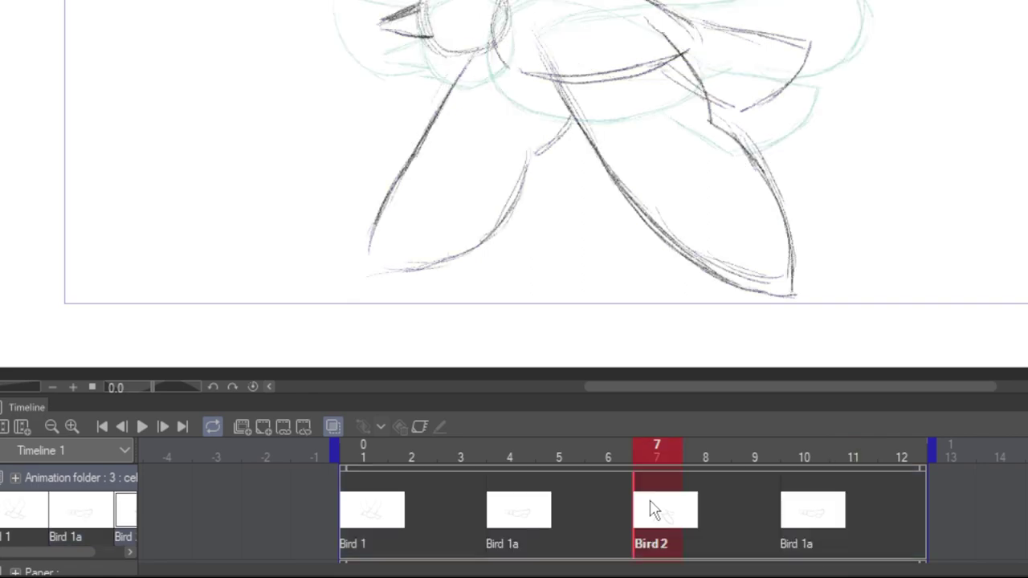
{"action": "left_click", "coordinate": [310, 424]}
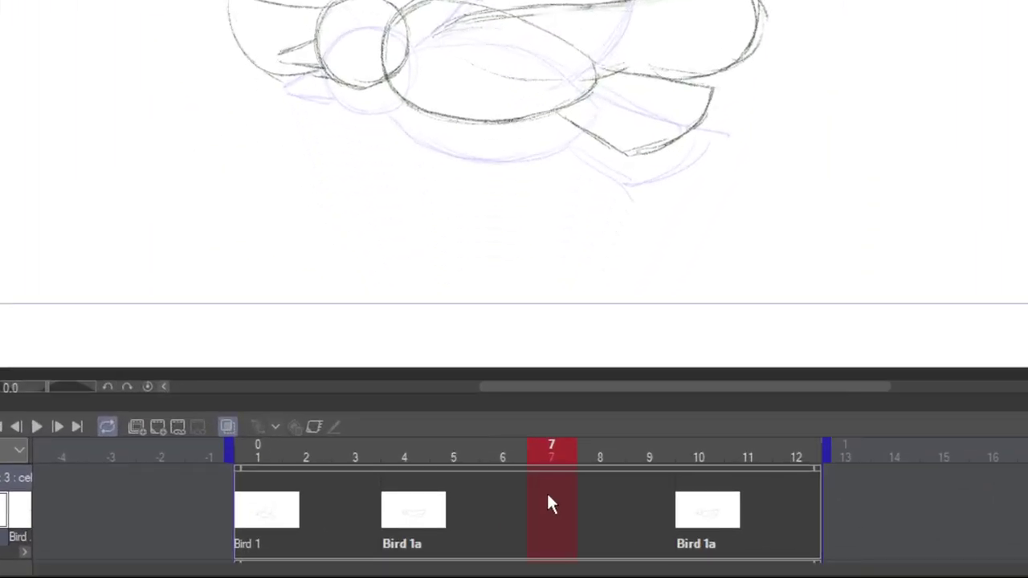
Assign the Bird 2 drawing to empty frame 7 and select the whole clip of cels.
{"action": "right_click", "coordinate": [548, 496]}
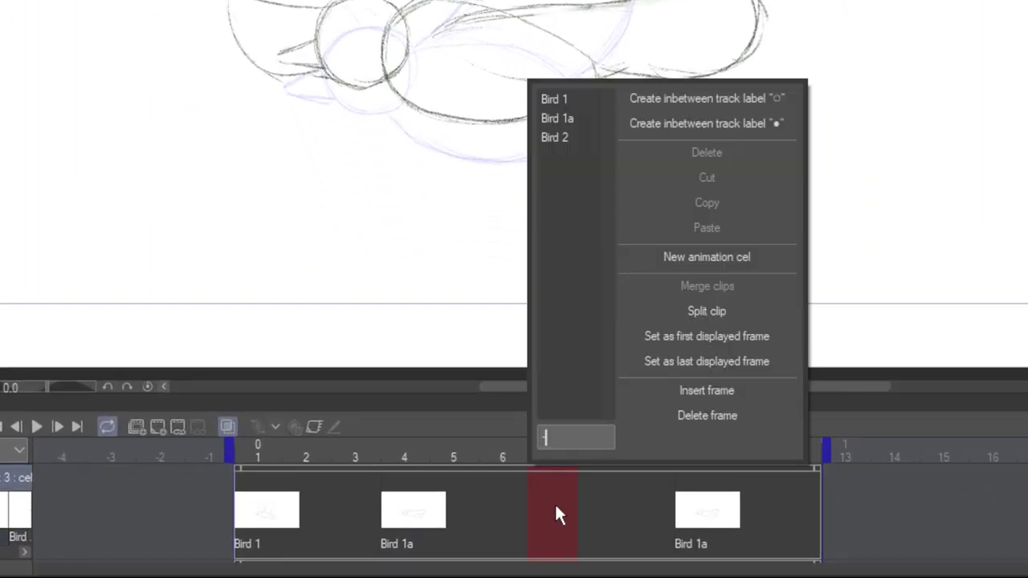
{"action": "left_click", "coordinate": [560, 138]}
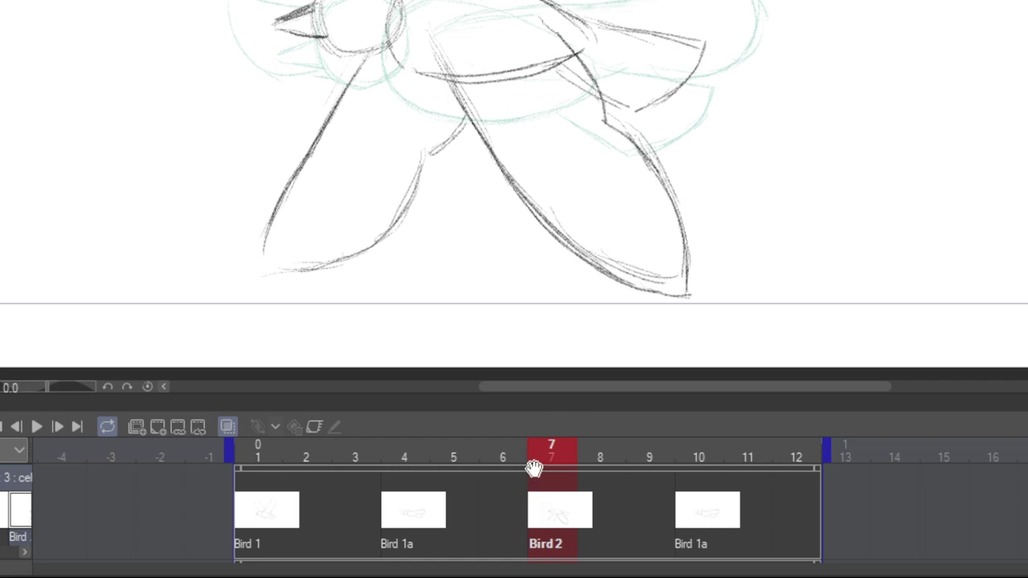
{"action": "mouse_move", "coordinate": [534, 469]}
{"action": "left_mouse_down"}
{"action": "mouse_move", "coordinate": [720, 470]}
{"action": "mouse_move", "coordinate": [564, 486]}
{"action": "left_mouse_up"}
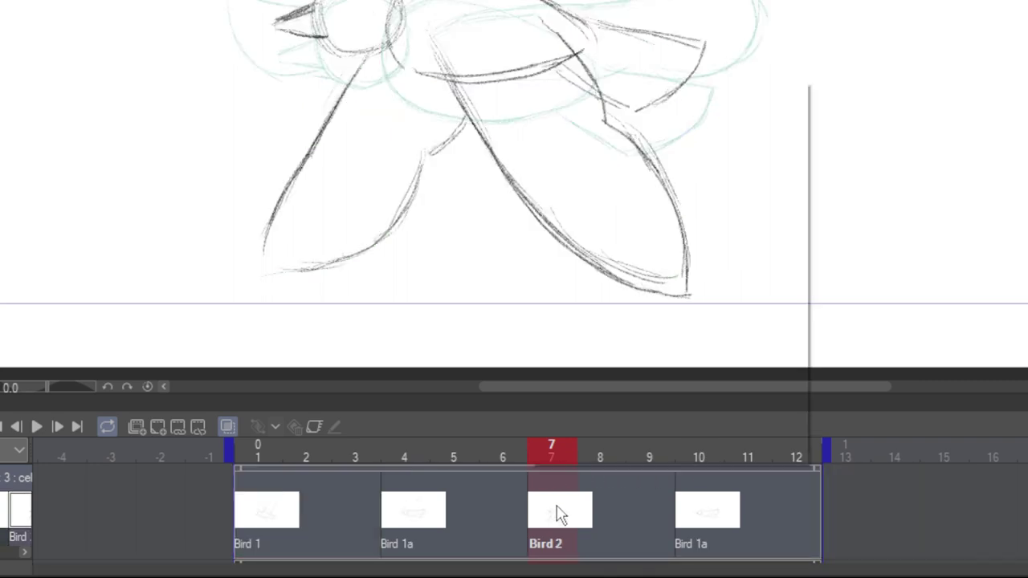
{"action": "right_click", "coordinate": [560, 514]}
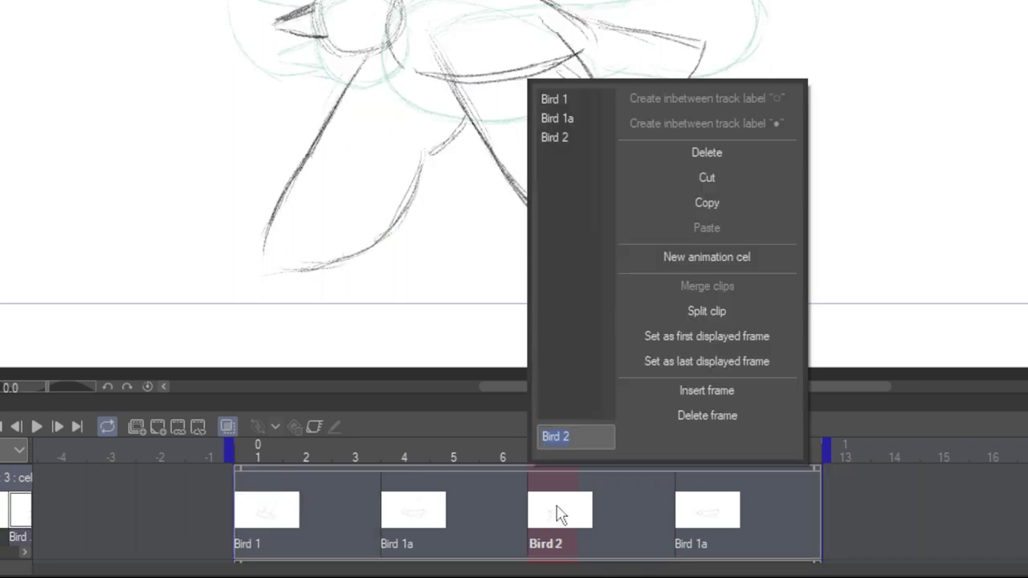
{"action": "left_click", "coordinate": [689, 311]}
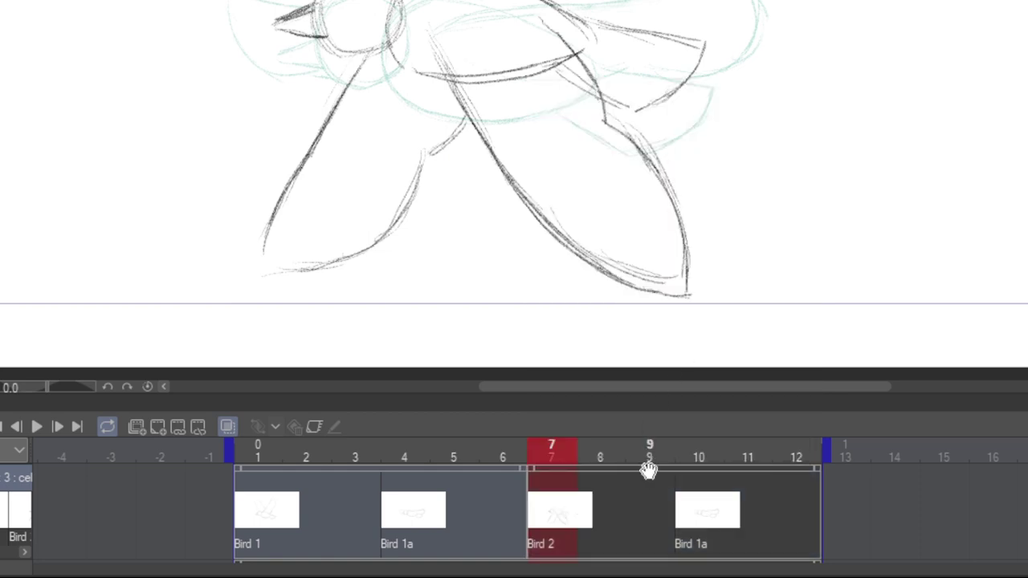
{"action": "left_click_drag", "start_coordinate": [650, 470], "coordinate": [704, 471]}
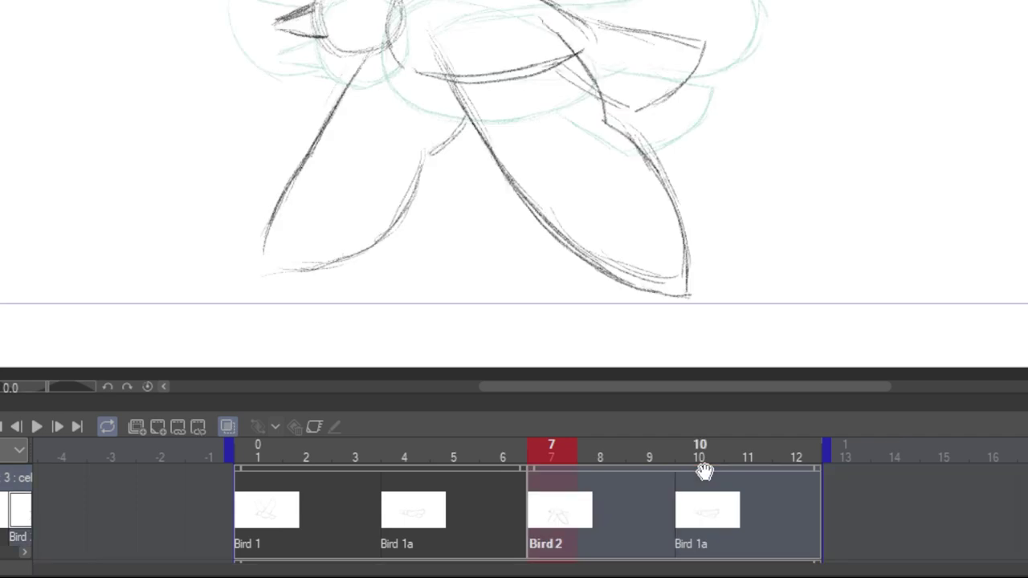
{"action": "key", "text": "ctrl"}
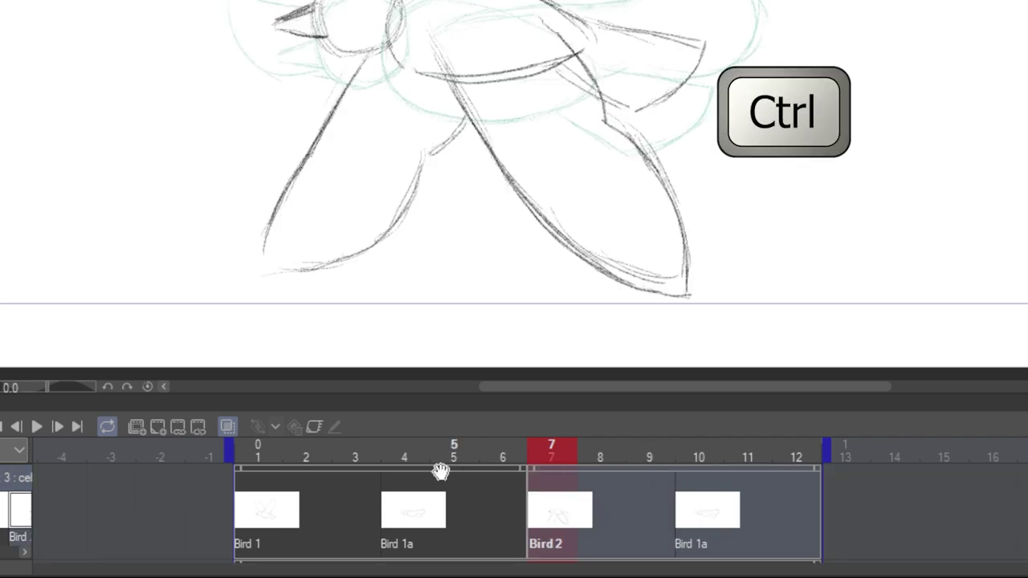
{"action": "left_click", "coordinate": [440, 472], "text": "ctrl"}
{"action": "left_click", "coordinate": [609, 471], "text": "ctrl"}
{"action": "right_click", "coordinate": [557, 471]}
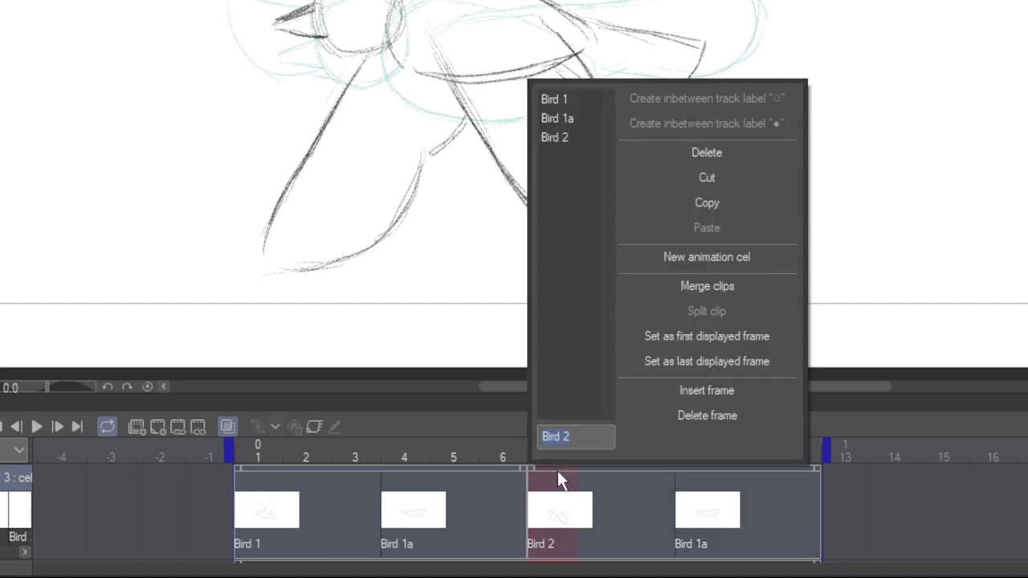
{"action": "left_click", "coordinate": [677, 285]}
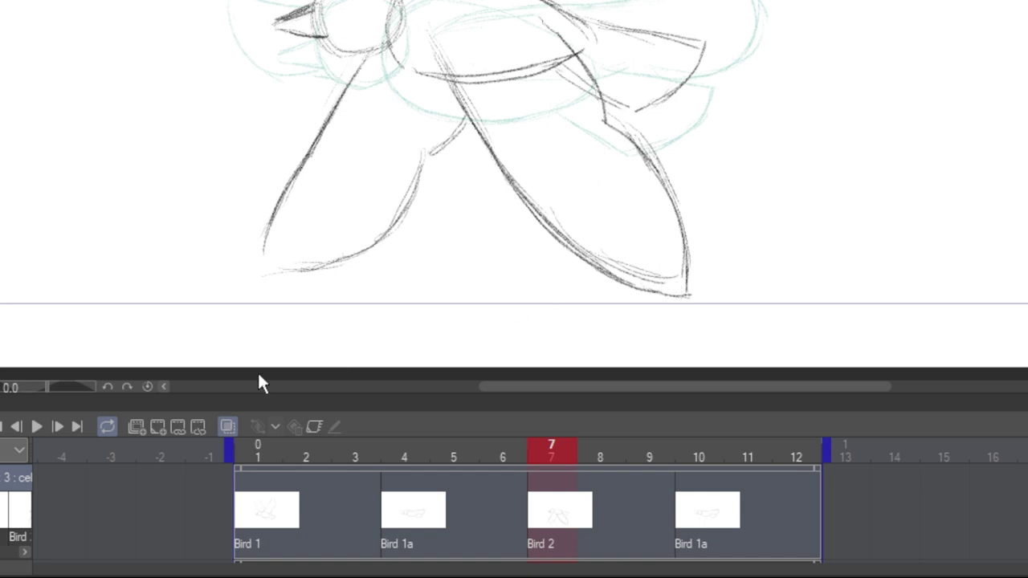
Add a new animation folder and set the sketch folder to blue layer color at 50% opacity.
{"action": "left_click", "coordinate": [140, 424]}
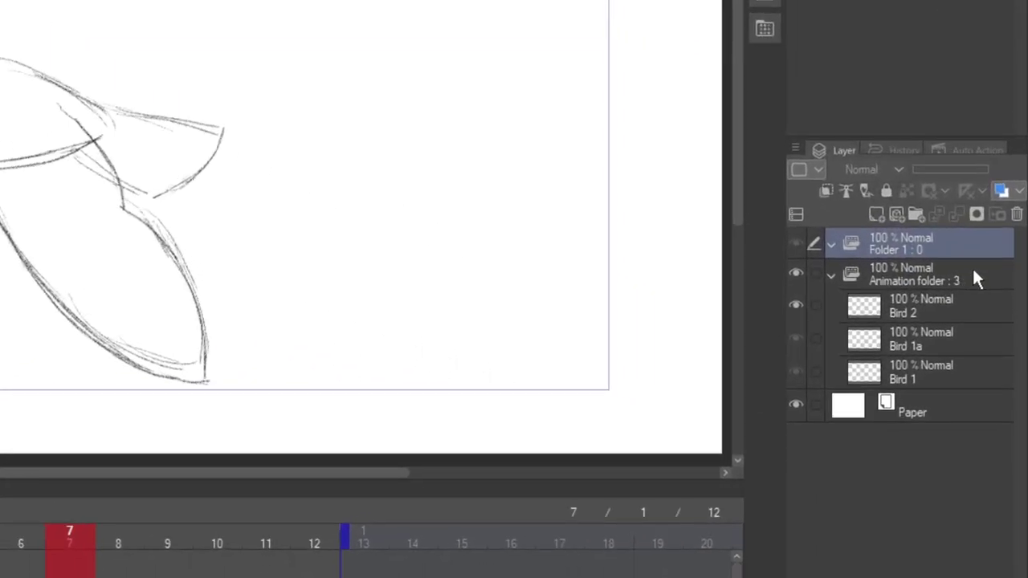
{"action": "left_click", "coordinate": [975, 274]}
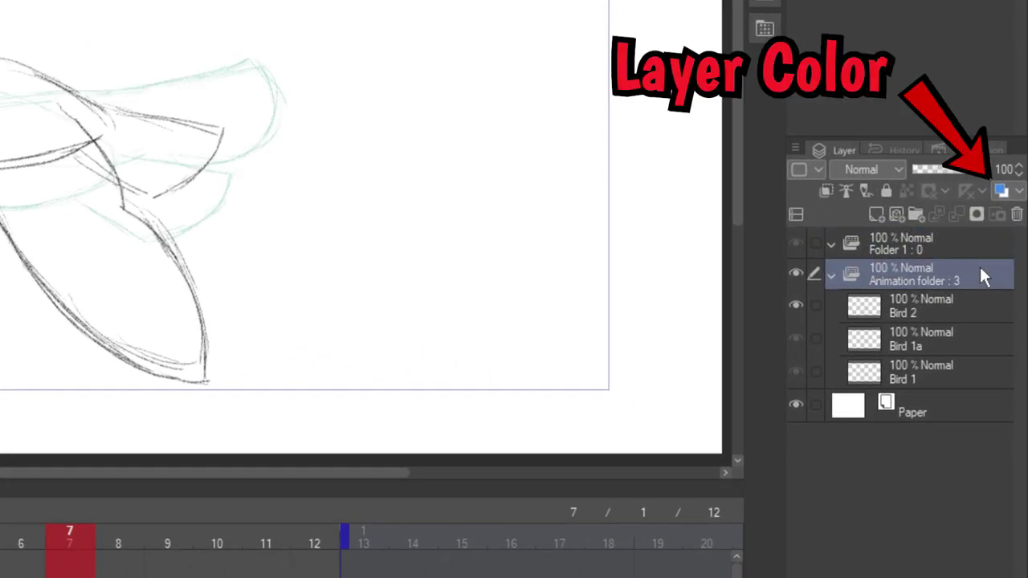
{"action": "left_click", "coordinate": [1001, 193]}
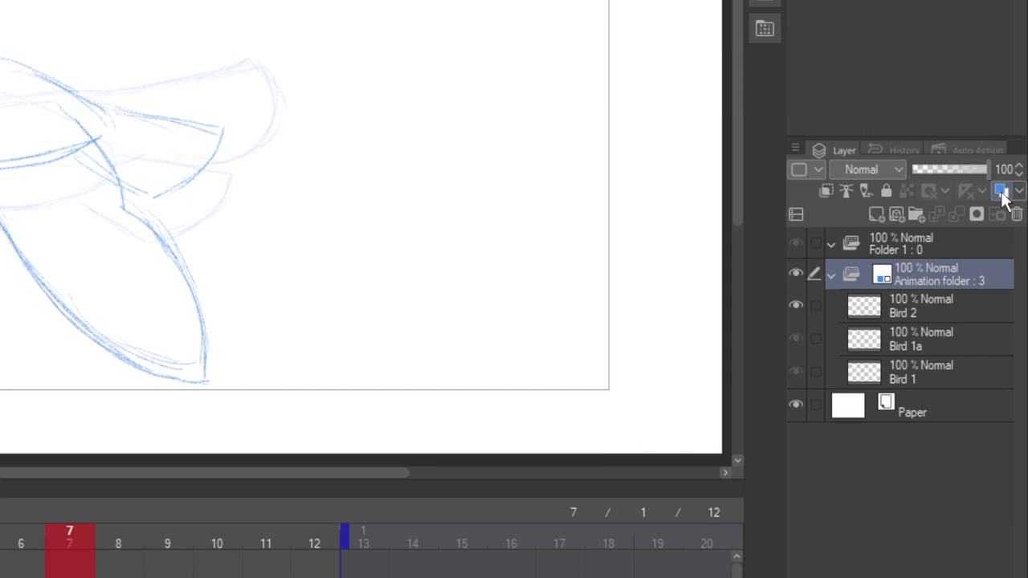
{"action": "left_click_drag", "start_coordinate": [984, 171], "coordinate": [950, 168]}
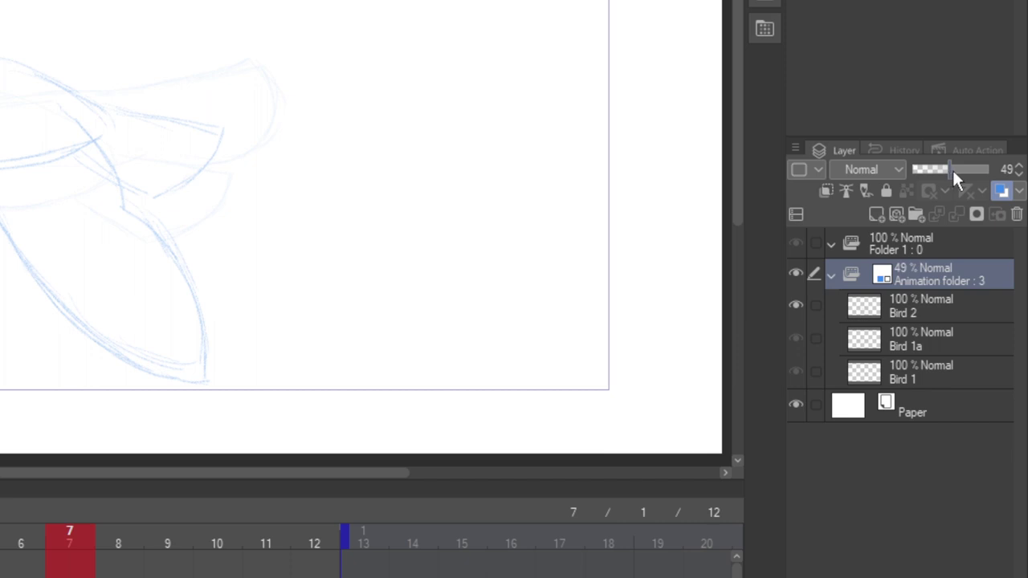
{"action": "left_click_drag", "start_coordinate": [953, 168], "coordinate": [955, 168]}
Create a folder named 'Bird 1' inside Folder 1.
{"action": "left_click", "coordinate": [899, 239]}
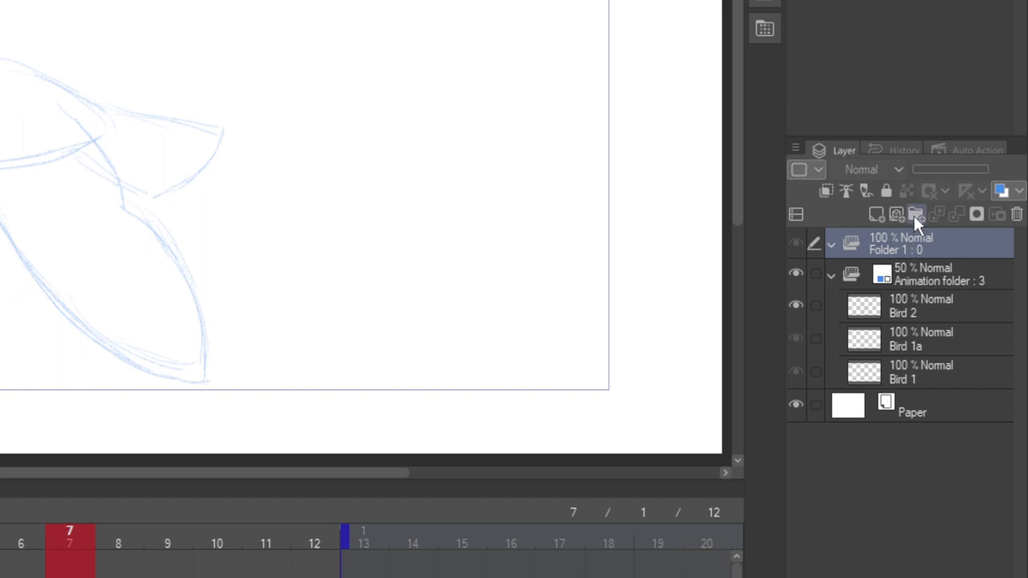
{"action": "left_click", "coordinate": [915, 214]}
{"action": "type", "text": "Bird 1"}
{"action": "key", "text": "Return"}
Add 'Ink' and 'Color' layers inside Bird 1, with Ink placed above Color.
{"action": "left_click", "coordinate": [876, 213]}
{"action": "double_click", "coordinate": [936, 310]}
{"action": "type", "text": "Ink"}
{"action": "key", "text": "Return"}
{"action": "left_click", "coordinate": [933, 274]}
{"action": "left_click", "coordinate": [876, 214]}
{"action": "double_click", "coordinate": [937, 310]}
{"action": "type", "text": "Color"}
{"action": "key", "text": "Return"}
{"action": "left_click_drag", "start_coordinate": [935, 341], "coordinate": [936, 291]}
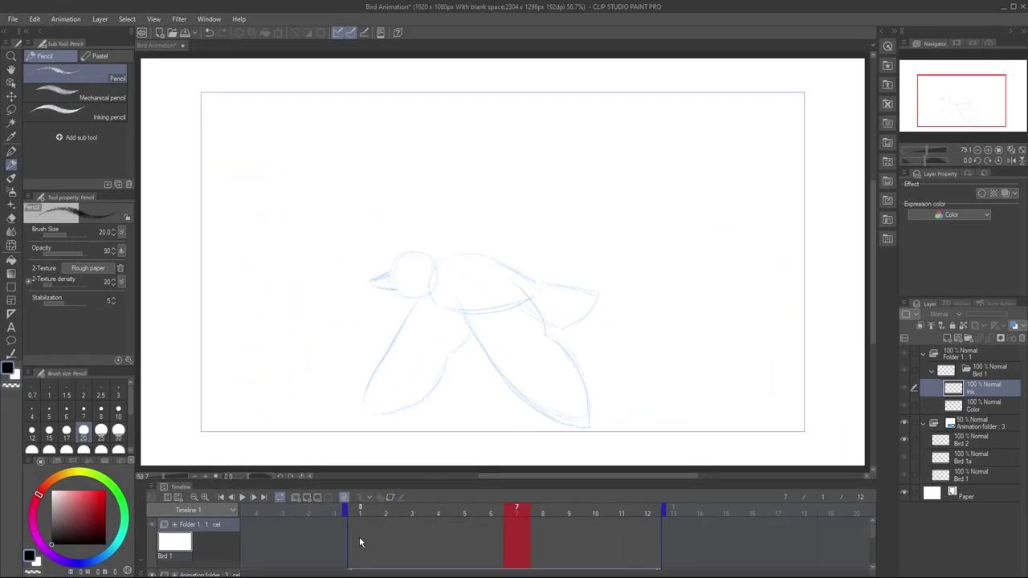
Assign the Bird 1 cel to frame 1 and ink the bird's beak, body, tail and wings.
{"action": "right_click", "coordinate": [360, 537]}
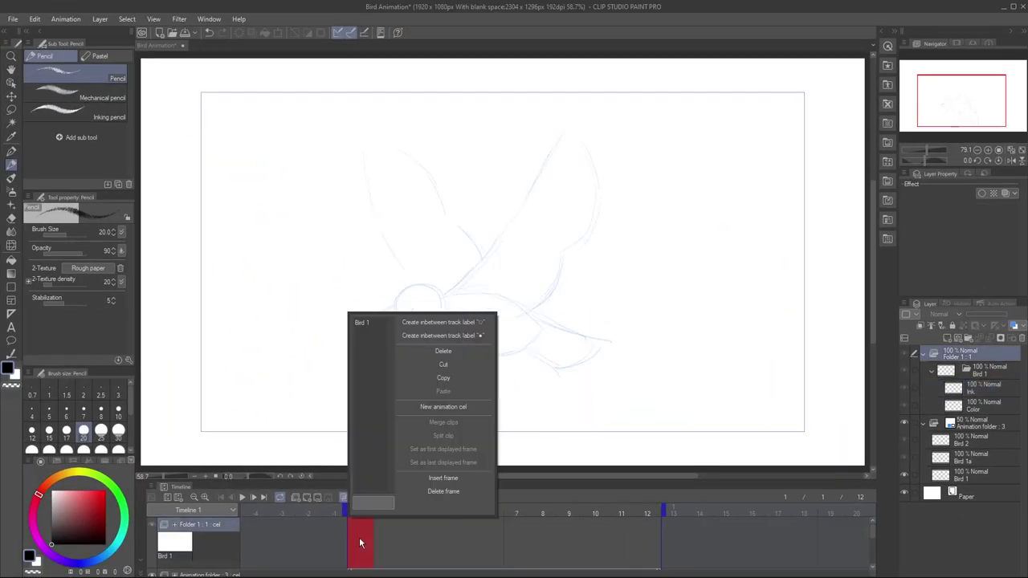
{"action": "left_click", "coordinate": [368, 323]}
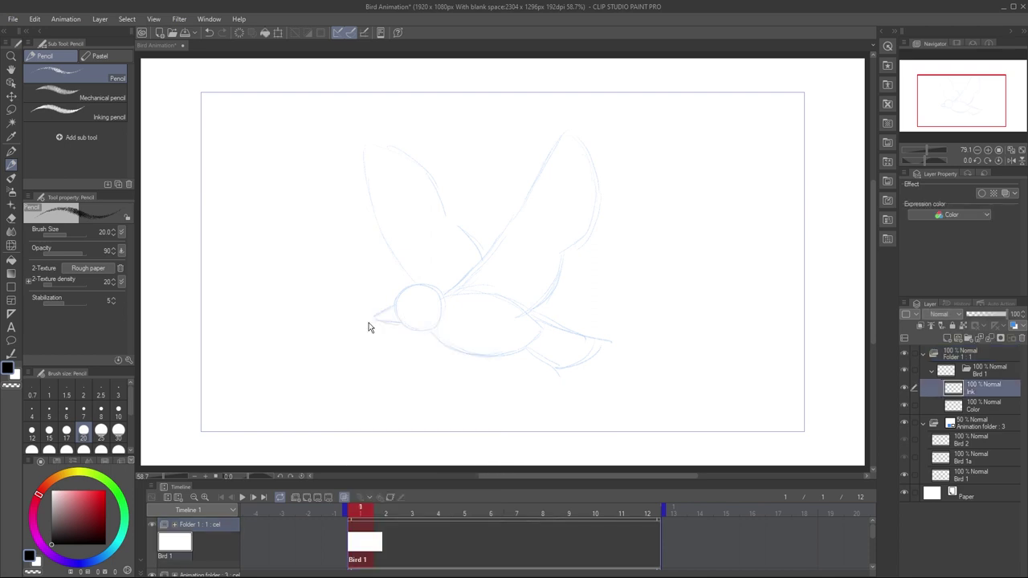
{"action": "key", "text": "p"}
{"action": "mouse_move", "coordinate": [374, 316]}
{"action": "left_mouse_down"}
{"action": "mouse_move", "coordinate": [411, 308]}
{"action": "mouse_move", "coordinate": [612, 344]}
{"action": "left_mouse_up"}
{"action": "mouse_move", "coordinate": [446, 291]}
{"action": "left_mouse_down"}
{"action": "mouse_move", "coordinate": [569, 128]}
{"action": "mouse_move", "coordinate": [530, 309]}
{"action": "left_mouse_up"}
{"action": "left_click_drag", "start_coordinate": [365, 148], "coordinate": [474, 266]}
{"action": "left_click_drag", "start_coordinate": [418, 169], "coordinate": [477, 265]}
{"action": "left_click_drag", "start_coordinate": [439, 318], "coordinate": [569, 181]}
Colour the bird: green wings and body, cream wing lining and belly, orange beak; save and add a Bird 2 cel.
{"action": "key", "text": "g"}
{"action": "left_click", "coordinate": [974, 405]}
{"action": "left_click", "coordinate": [409, 225]}
{"action": "left_click", "coordinate": [562, 176]}
{"action": "left_click", "coordinate": [570, 346]}
{"action": "left_click", "coordinate": [522, 241]}
{"action": "left_click", "coordinate": [474, 329]}
{"action": "left_click", "coordinate": [389, 314]}
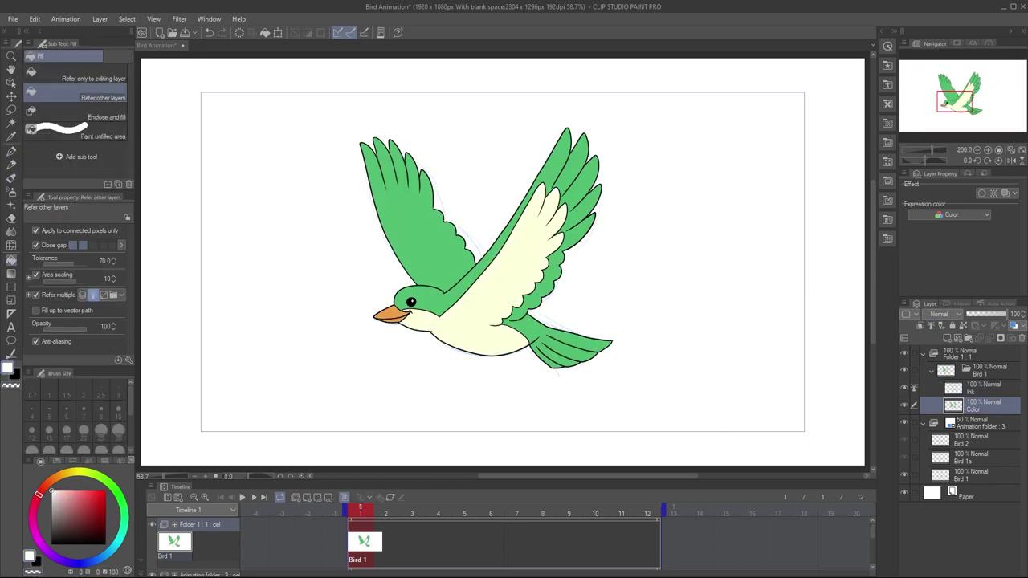
{"action": "key", "text": "ctrl+s"}
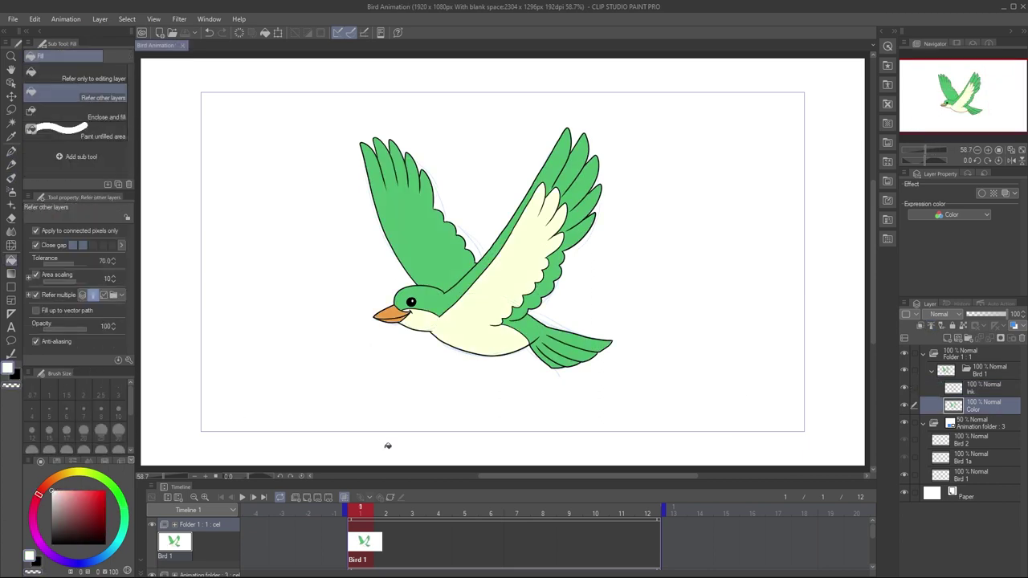
{"action": "left_click", "coordinate": [308, 500]}
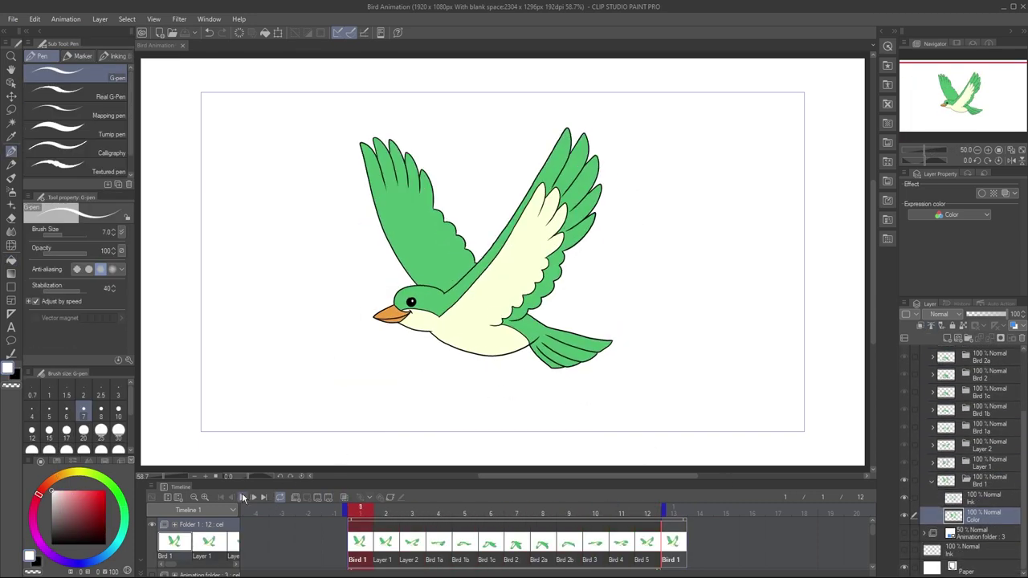
Preview the bird animation, collapse its folder, and rename Layer 3 to Background.
{"action": "left_click", "coordinate": [243, 498]}
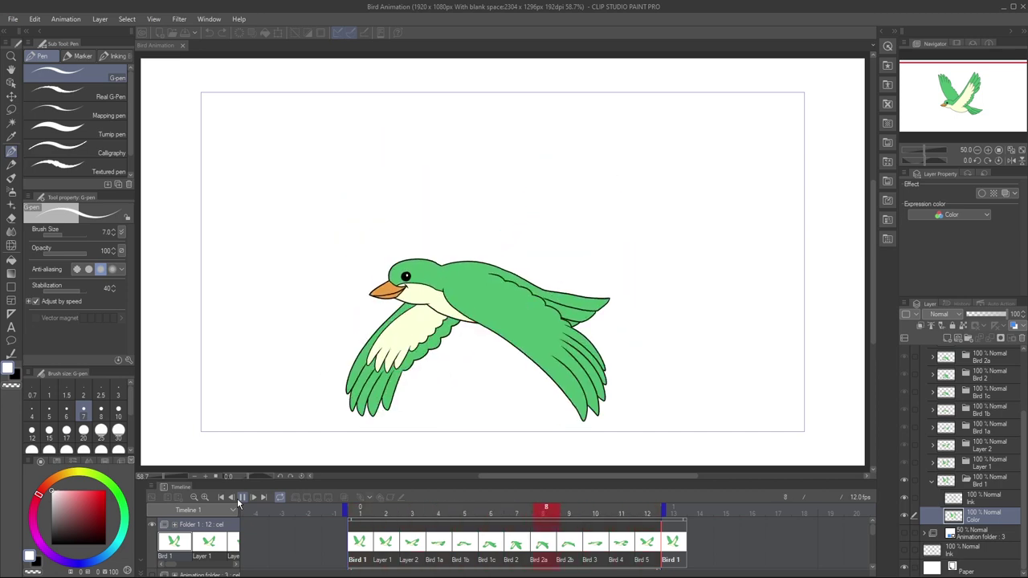
{"action": "scroll", "coordinate": [1007, 357], "scroll_direction": "up", "scroll_amount": 4}
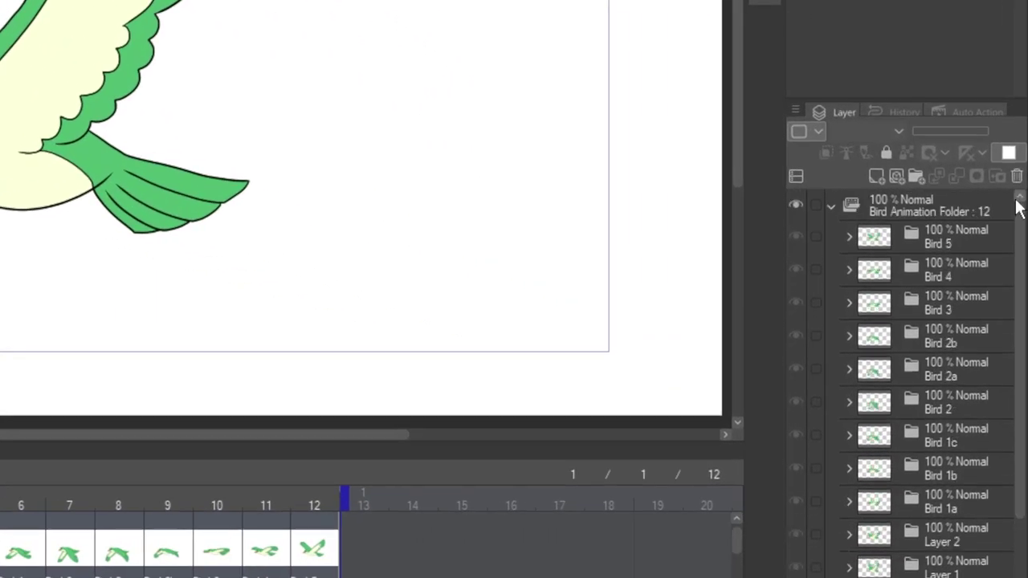
{"action": "left_click", "coordinate": [831, 205]}
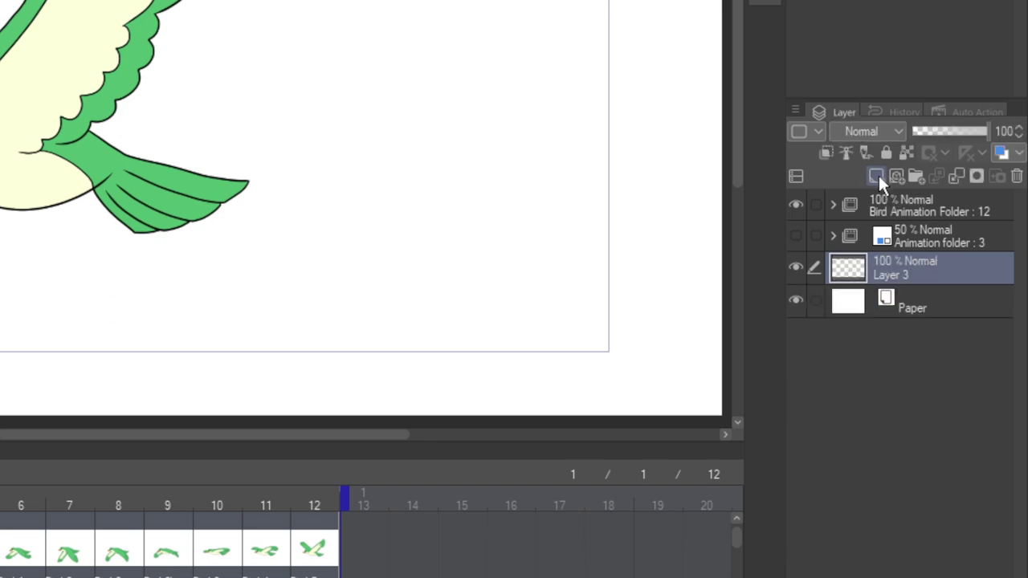
{"action": "double_click", "coordinate": [892, 273]}
{"action": "type", "text": "Backgroun"}
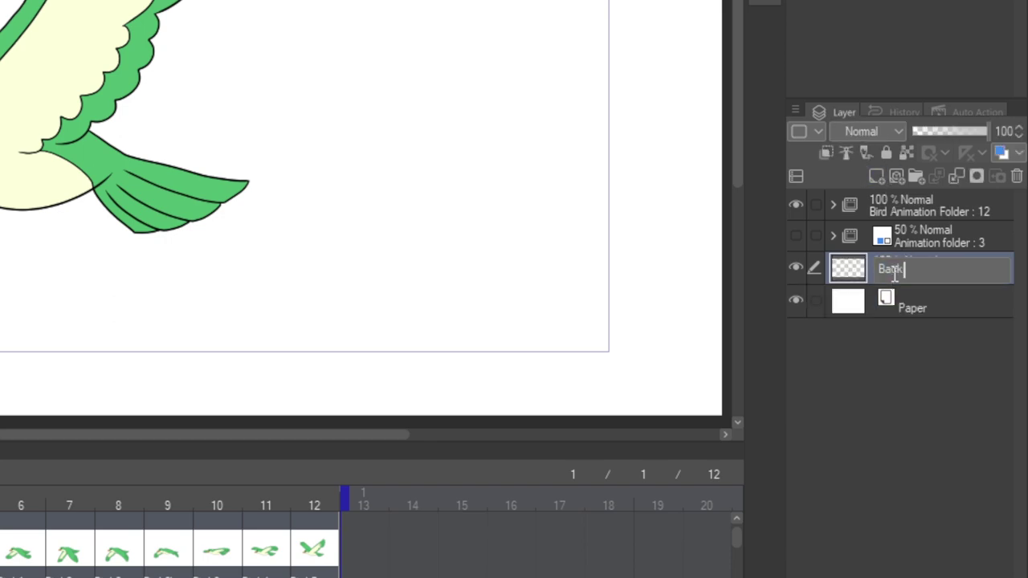
{"action": "type", "text": "d"}
{"action": "key", "text": "Return"}
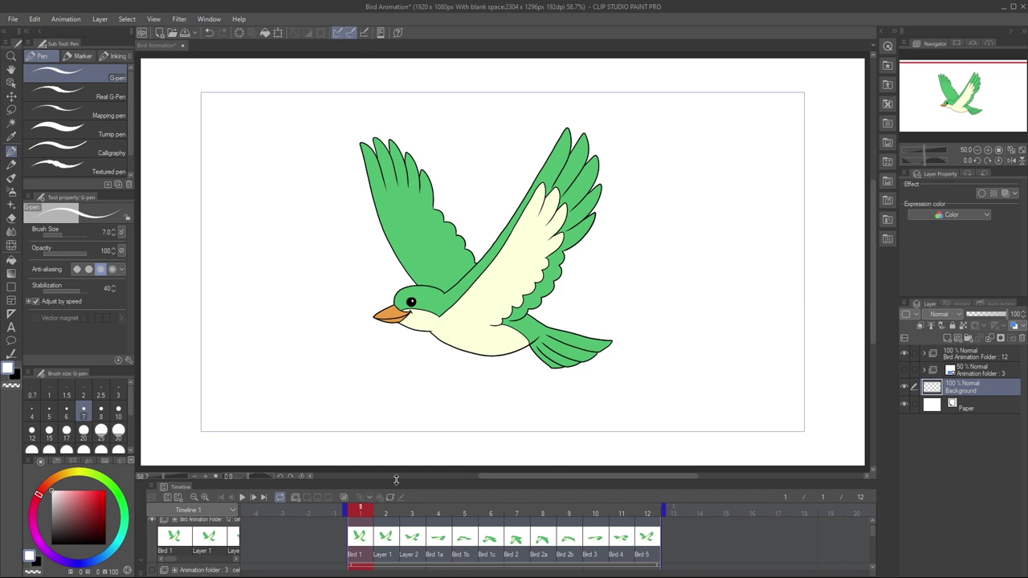
Make the timeline taller and extend the animation and Background clip to frame 15.
{"action": "left_click_drag", "start_coordinate": [396, 480], "coordinate": [405, 338]}
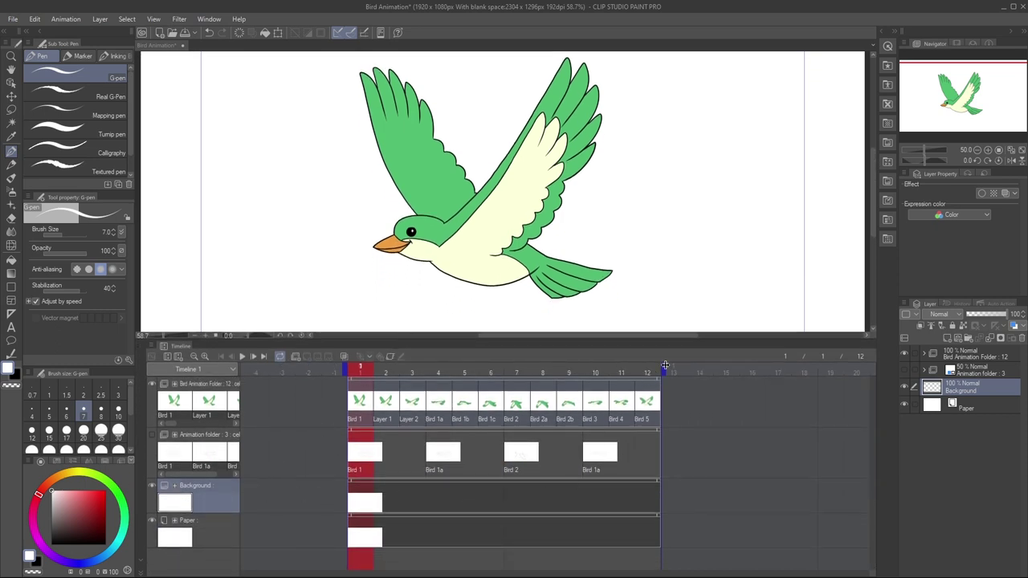
{"action": "left_click_drag", "start_coordinate": [664, 367], "coordinate": [740, 366]}
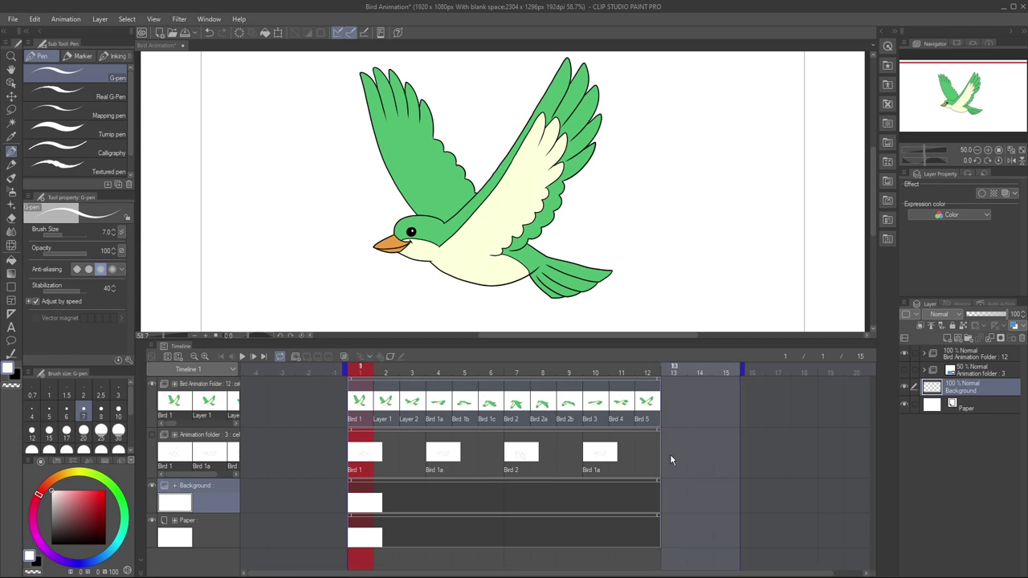
{"action": "left_click_drag", "start_coordinate": [660, 482], "coordinate": [745, 483]}
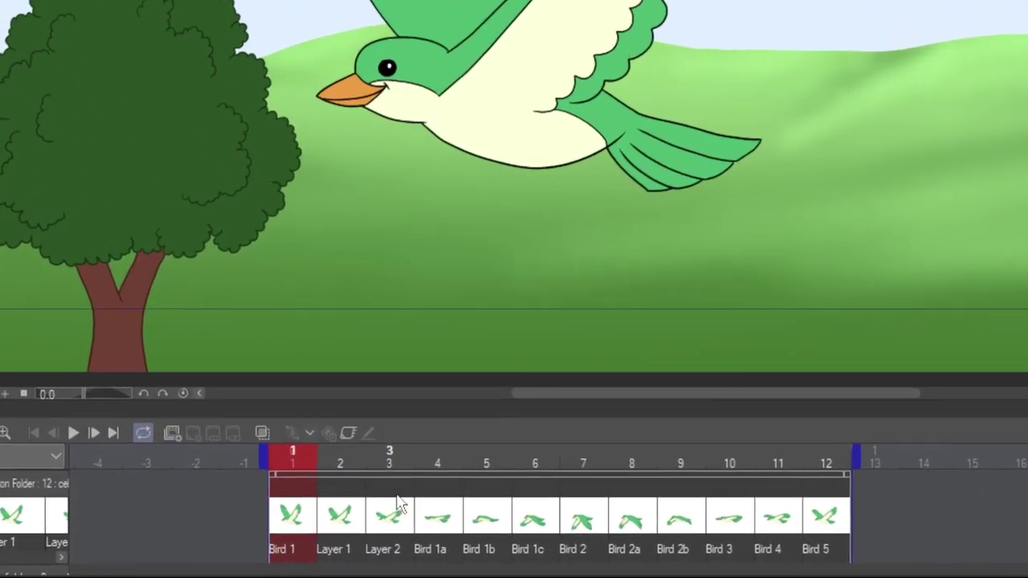
Scroll the timeline down to reveal the Tree layer's track.
{"action": "scroll", "coordinate": [415, 546], "scroll_direction": "down", "scroll_amount": 3}
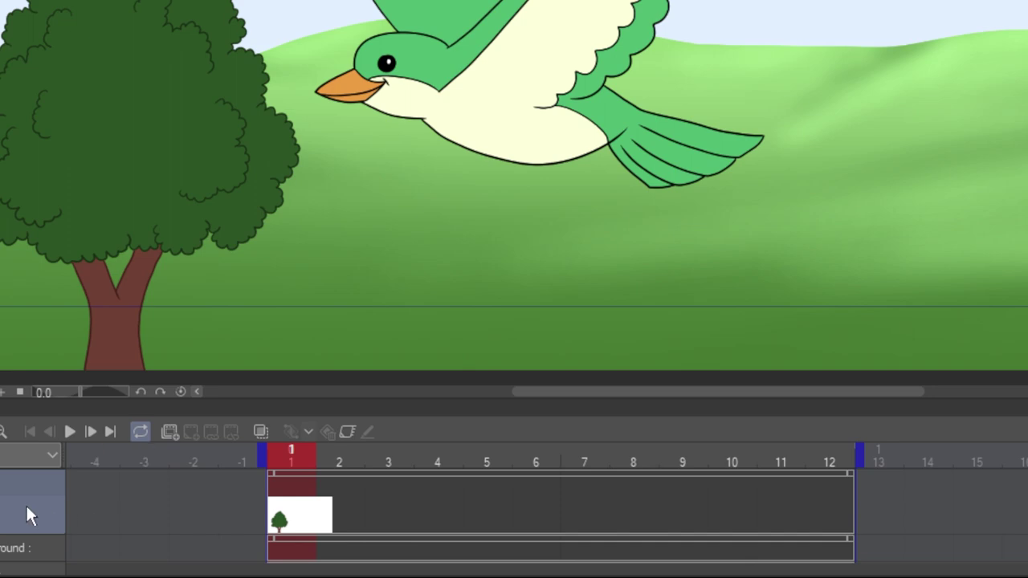
Enable keyframes on the Tree layer, then test moving and rotating it with the Object tool, undoing both.
{"action": "left_click", "coordinate": [346, 433]}
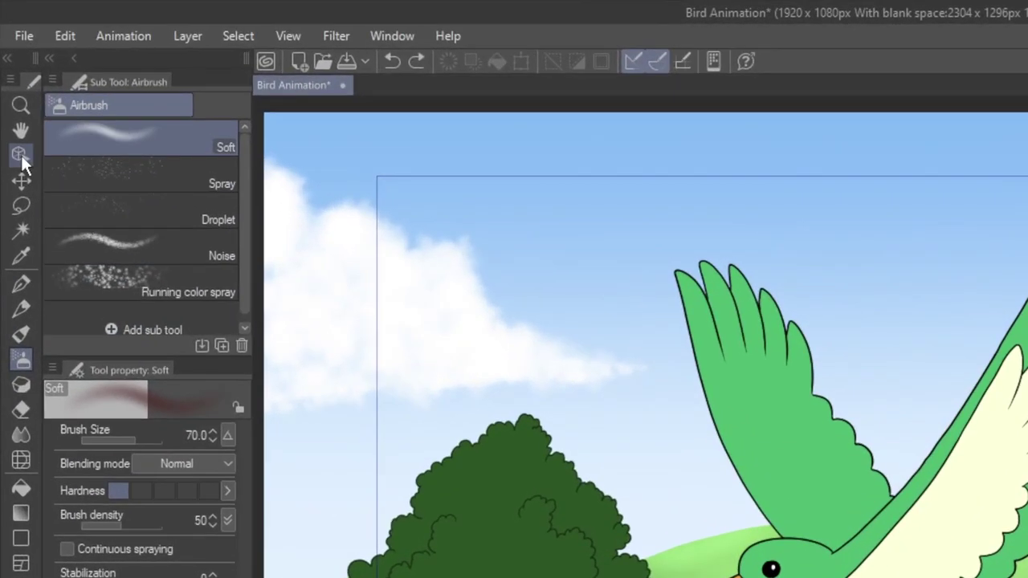
{"action": "left_click", "coordinate": [21, 155]}
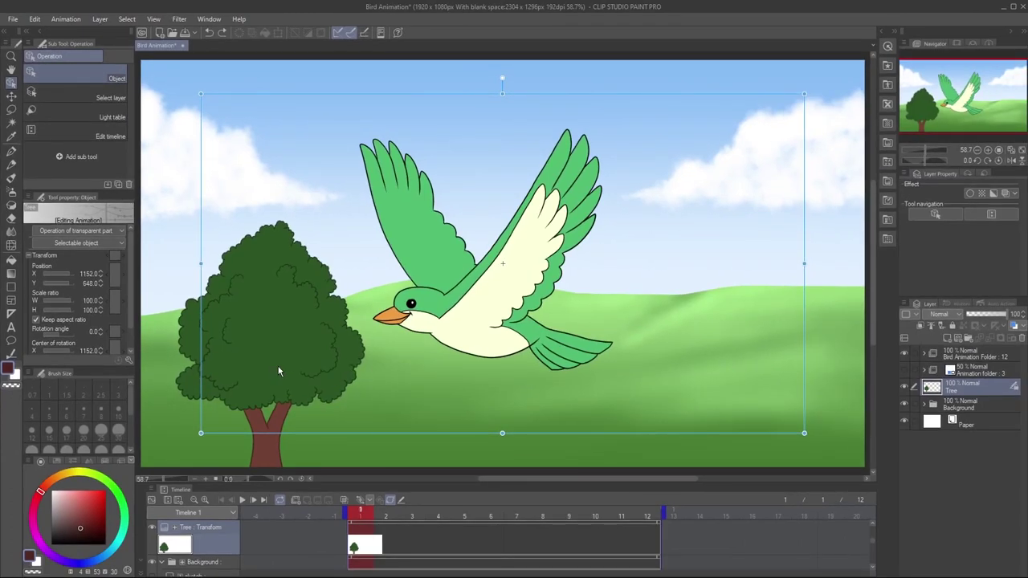
{"action": "left_click_drag", "start_coordinate": [278, 371], "coordinate": [289, 322]}
{"action": "key", "text": "ctrl+z"}
{"action": "left_click_drag", "start_coordinate": [191, 435], "coordinate": [160, 359]}
{"action": "key", "text": "ctrl+z"}
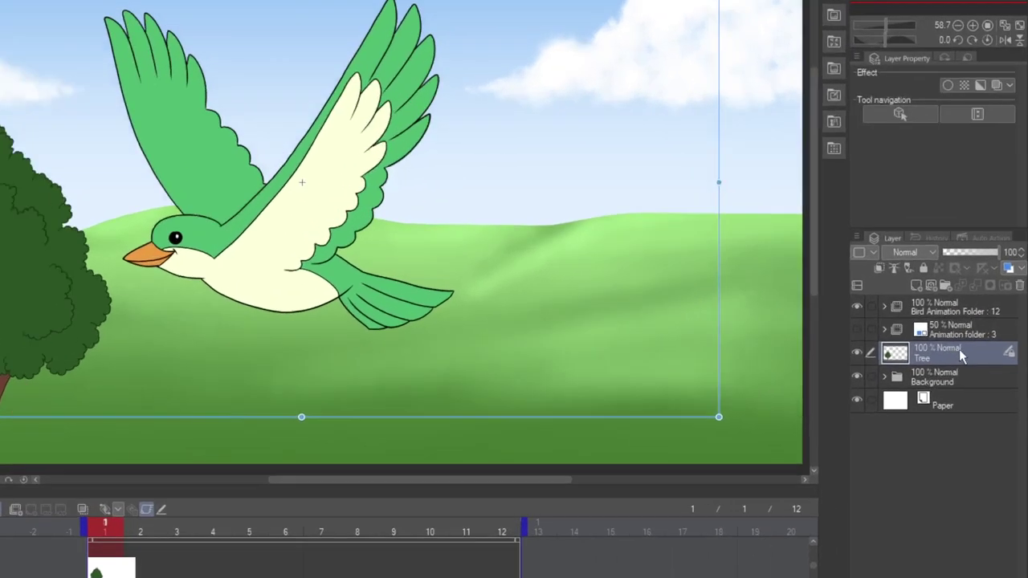
Convert the Tree layer to a file object with default settings, saved as Tree.clip.
{"action": "right_click", "coordinate": [980, 389]}
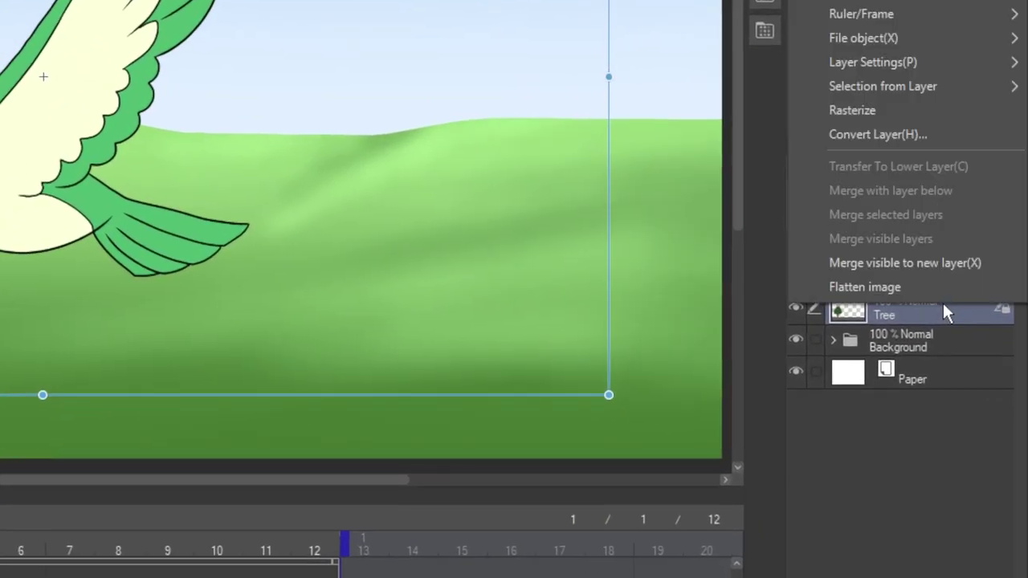
{"action": "mouse_move", "coordinate": [880, 38]}
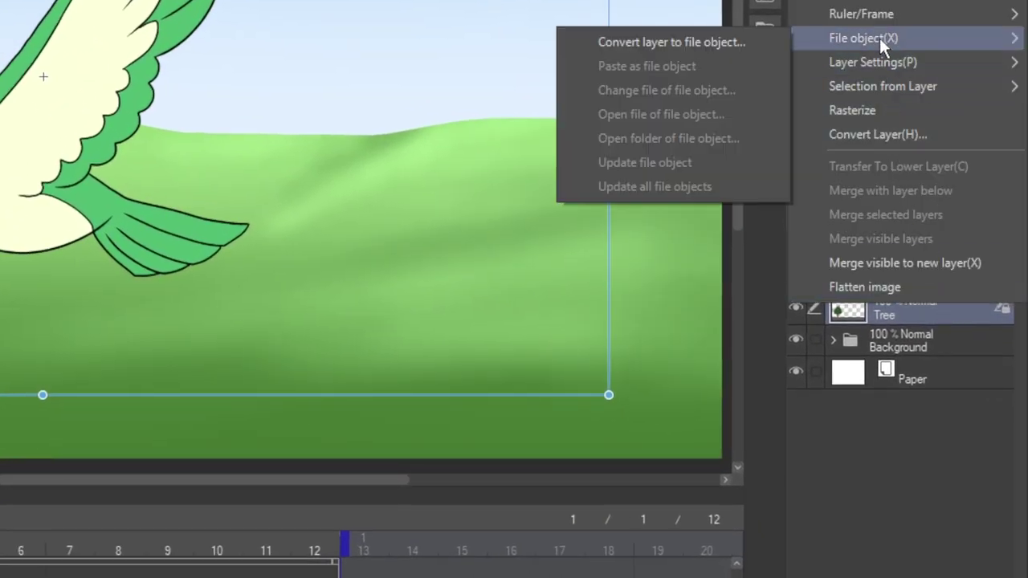
{"action": "left_click", "coordinate": [722, 44]}
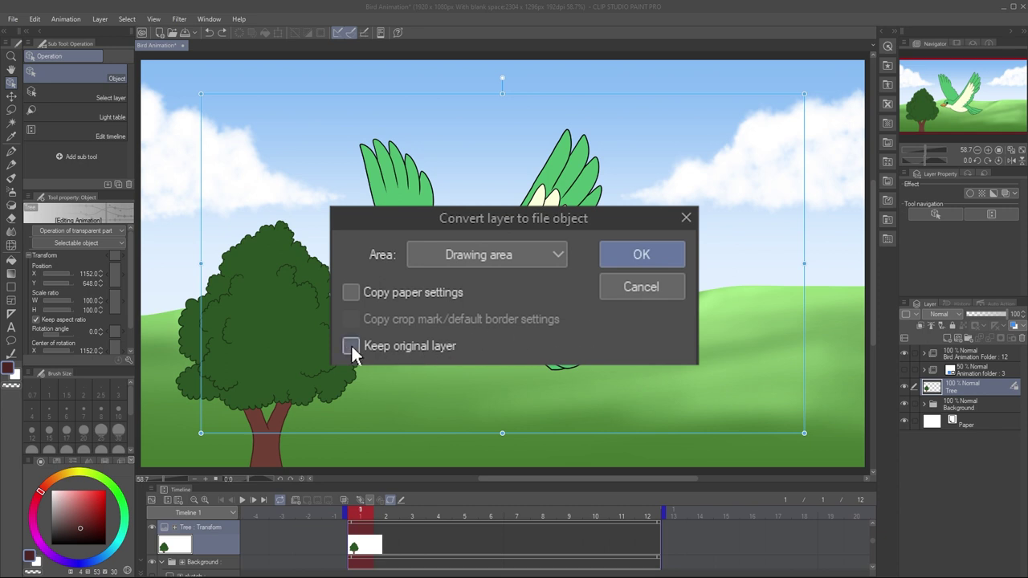
{"action": "left_click", "coordinate": [640, 257]}
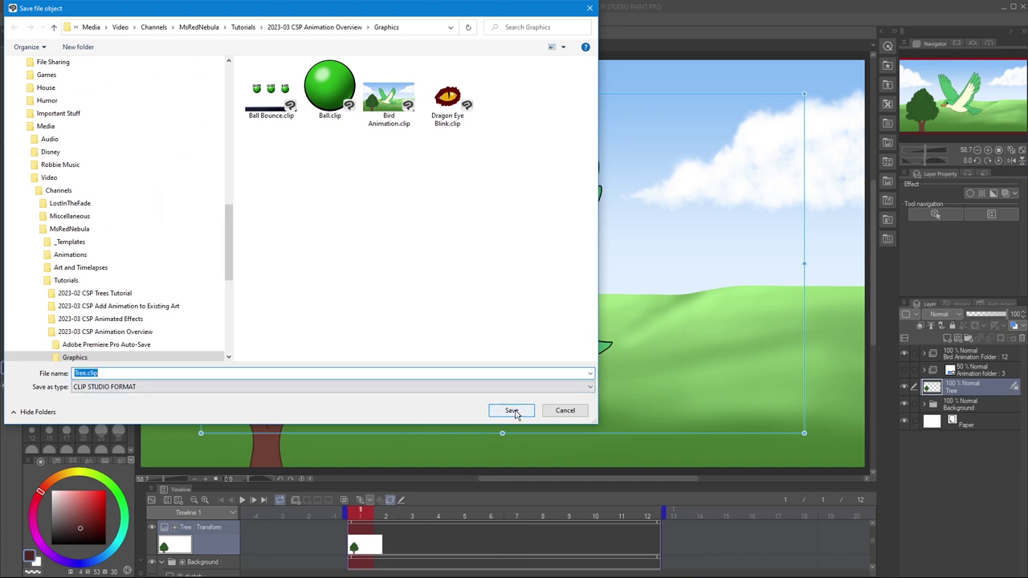
{"action": "left_click", "coordinate": [514, 412]}
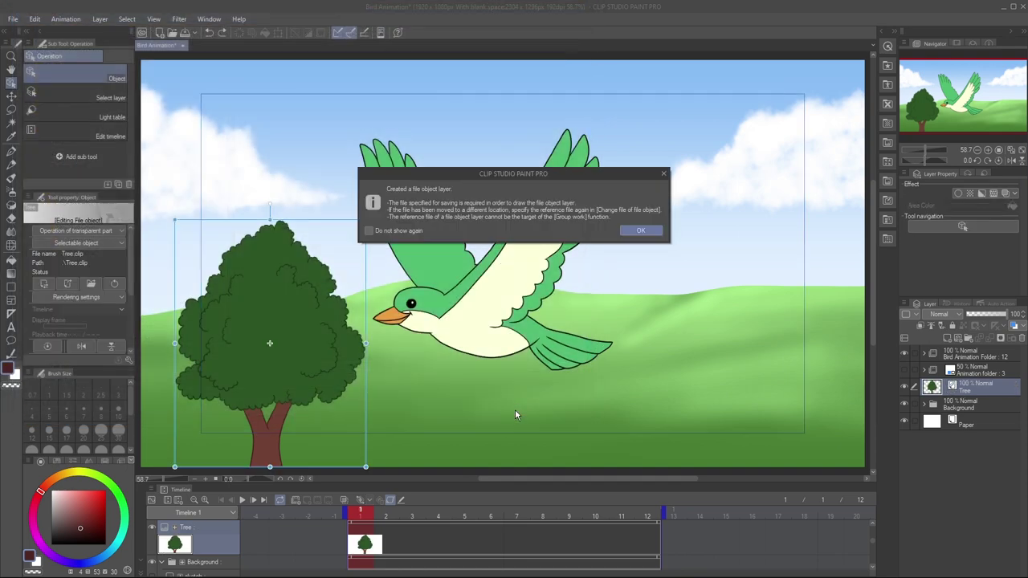
{"action": "left_click", "coordinate": [634, 232]}
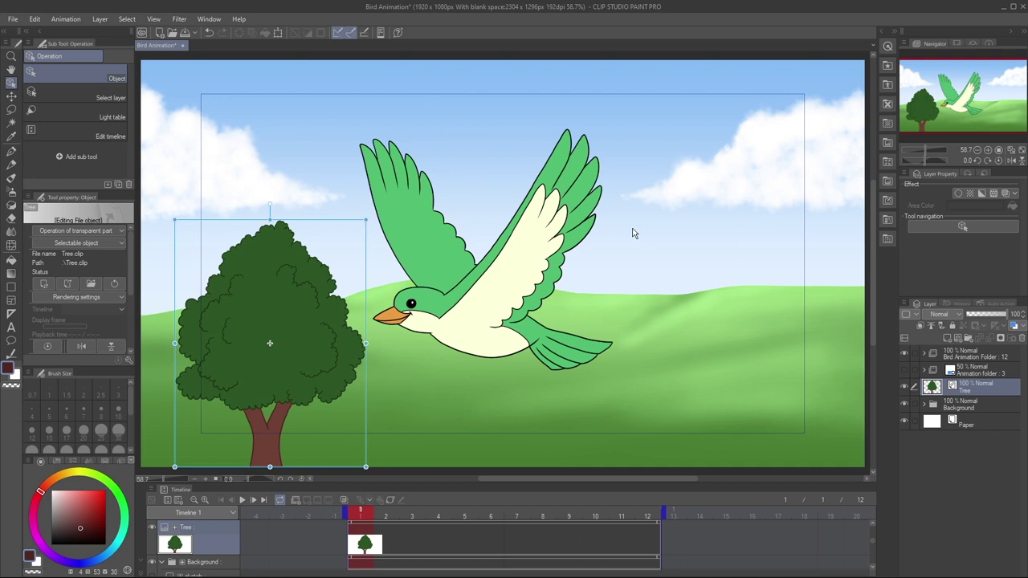
Turn on keyframes for the tree file object, choose Linear interpolation, and add a keyframe at frame 1.
{"action": "left_click", "coordinate": [391, 501]}
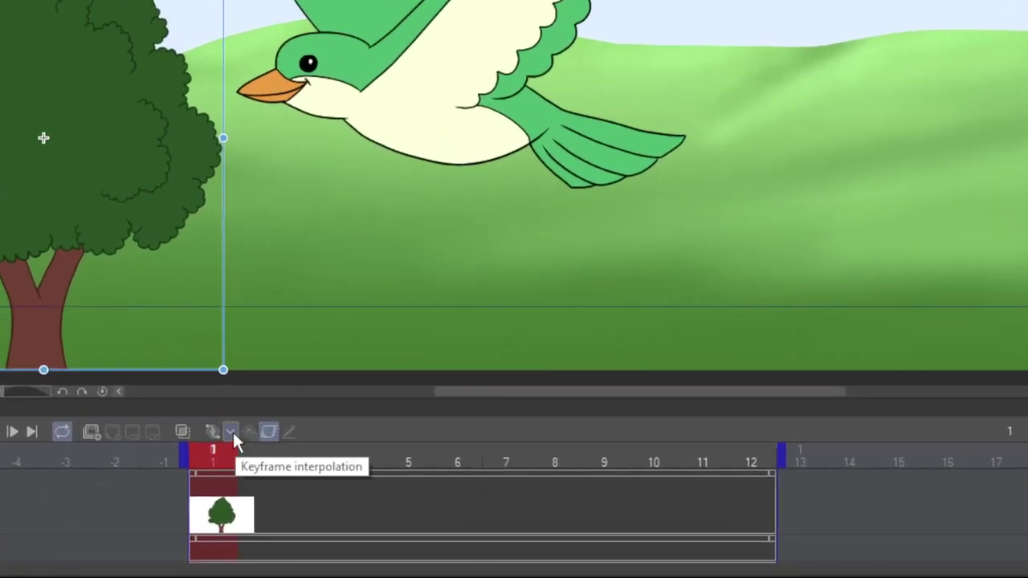
{"action": "left_click", "coordinate": [233, 433]}
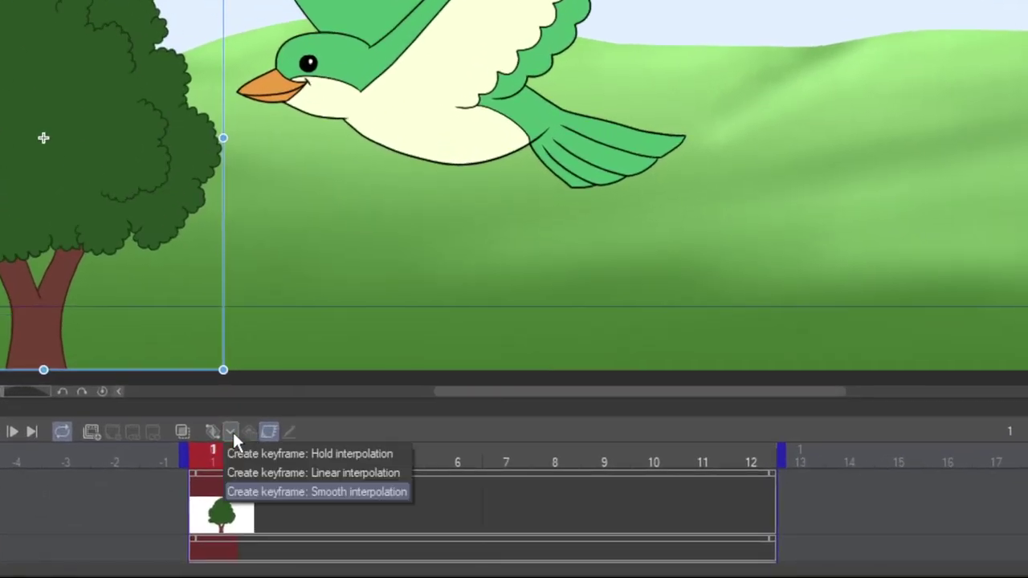
{"action": "left_click", "coordinate": [249, 472]}
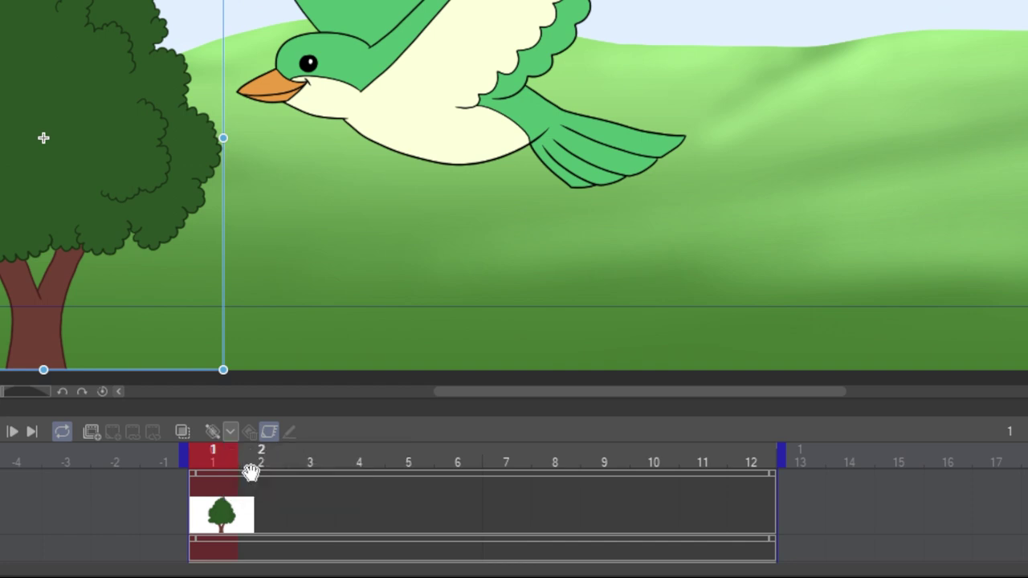
{"action": "left_click", "coordinate": [212, 432]}
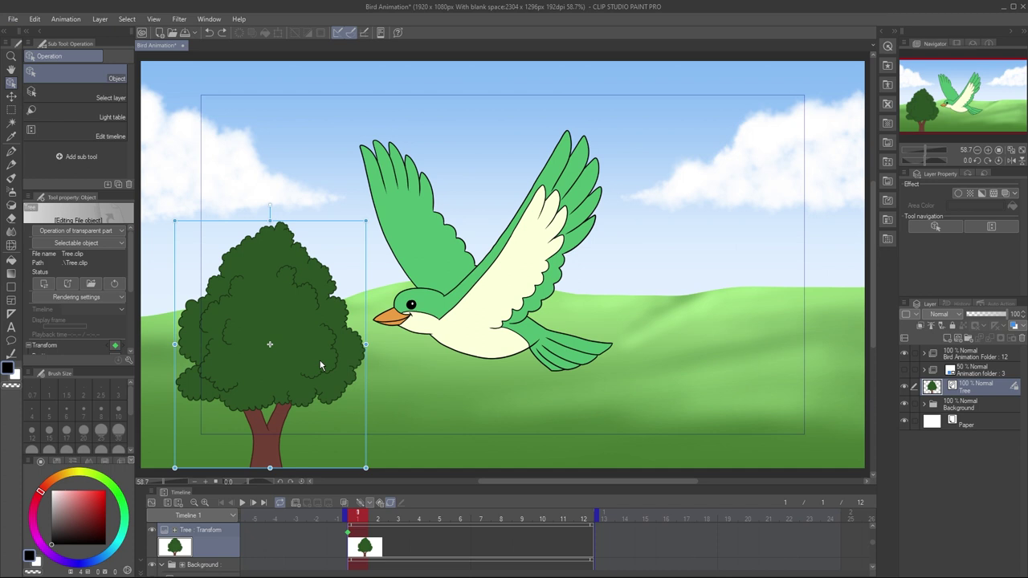
Place the tree at the left edge on frame 1, mostly off the right edge at frame 12, then preview.
{"action": "left_click_drag", "start_coordinate": [319, 366], "coordinate": [150, 370]}
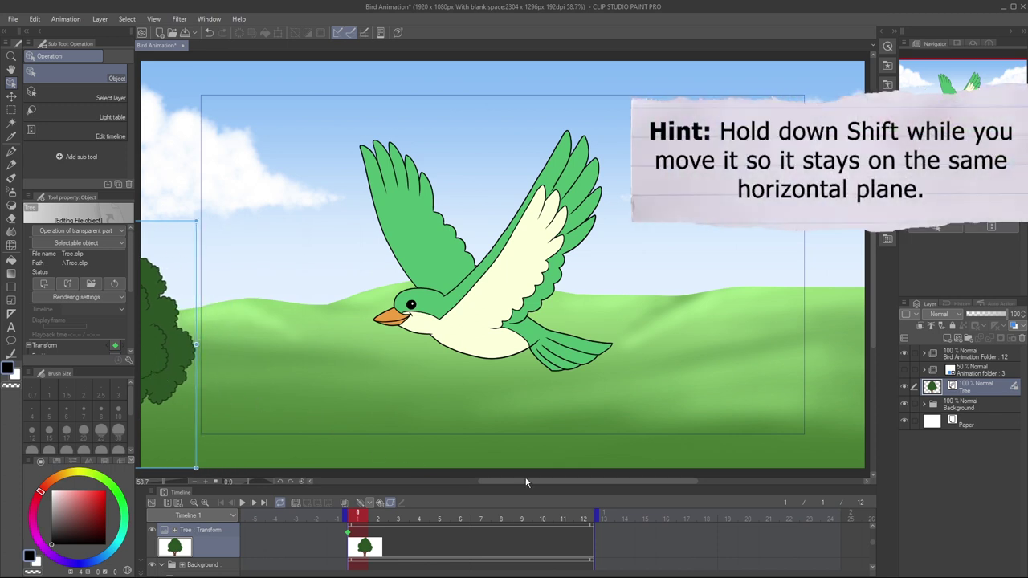
{"action": "left_click", "coordinate": [586, 520]}
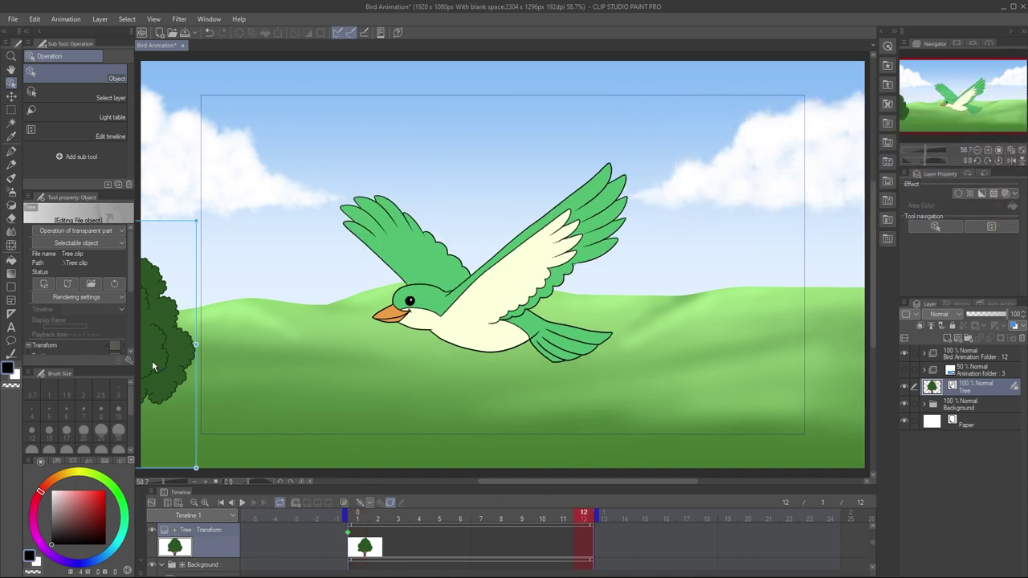
{"action": "left_click_drag", "start_coordinate": [155, 370], "coordinate": [866, 385]}
{"action": "left_click_drag", "start_coordinate": [755, 358], "coordinate": [839, 367]}
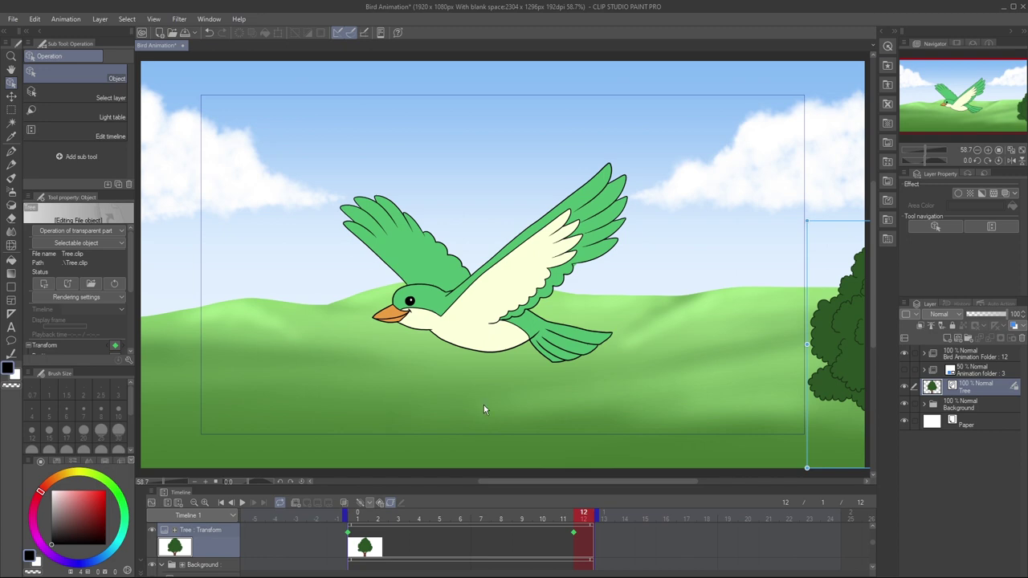
{"action": "left_click", "coordinate": [243, 503]}
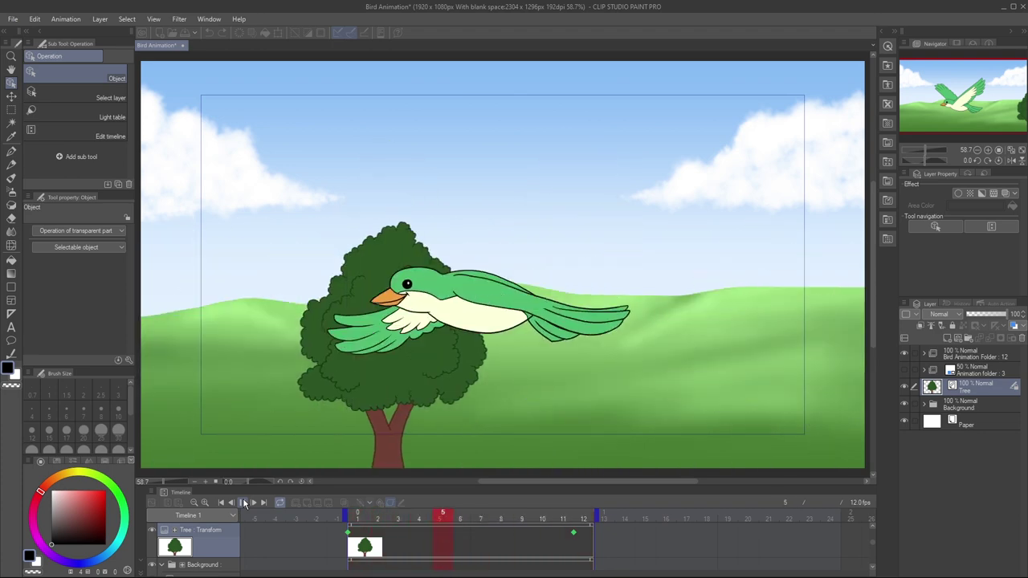
Stop playback and insert 12 frames at frame 12 across all layers, not just the selected one.
{"action": "left_click", "coordinate": [245, 504]}
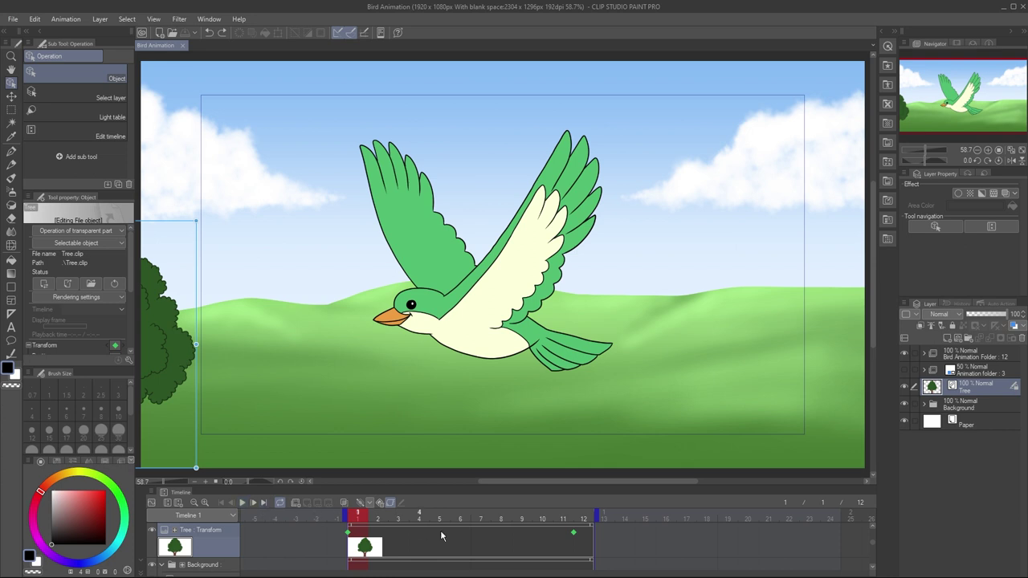
{"action": "right_click", "coordinate": [585, 543]}
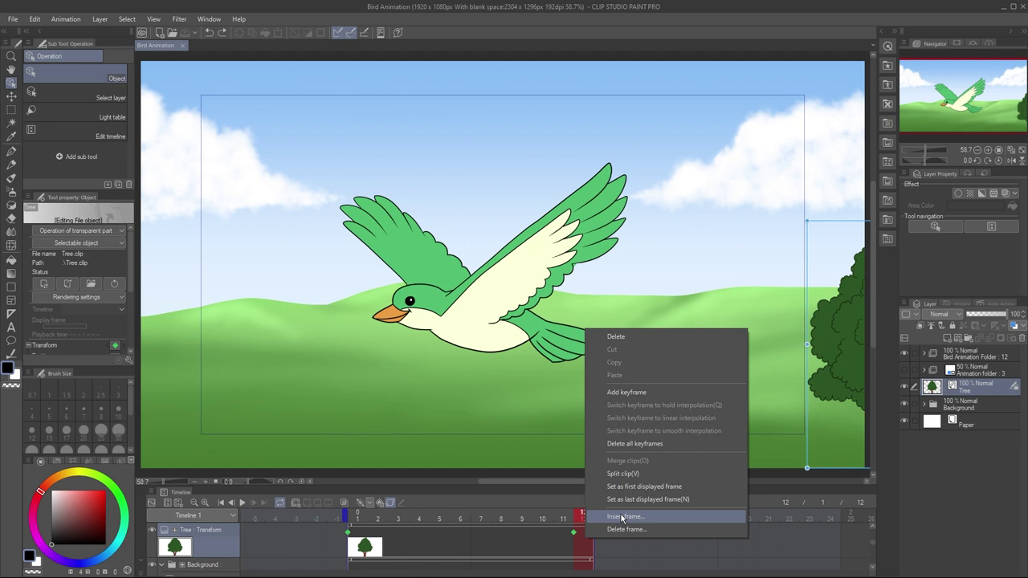
{"action": "left_click", "coordinate": [621, 518]}
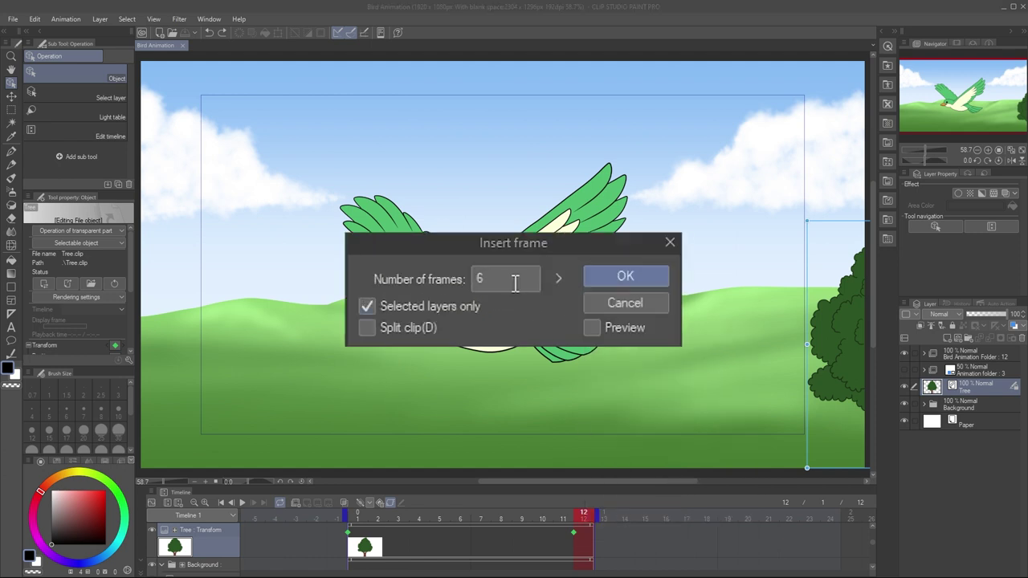
{"action": "left_click_drag", "start_coordinate": [509, 278], "coordinate": [462, 271]}
{"action": "type", "text": "12"}
{"action": "left_click", "coordinate": [368, 307]}
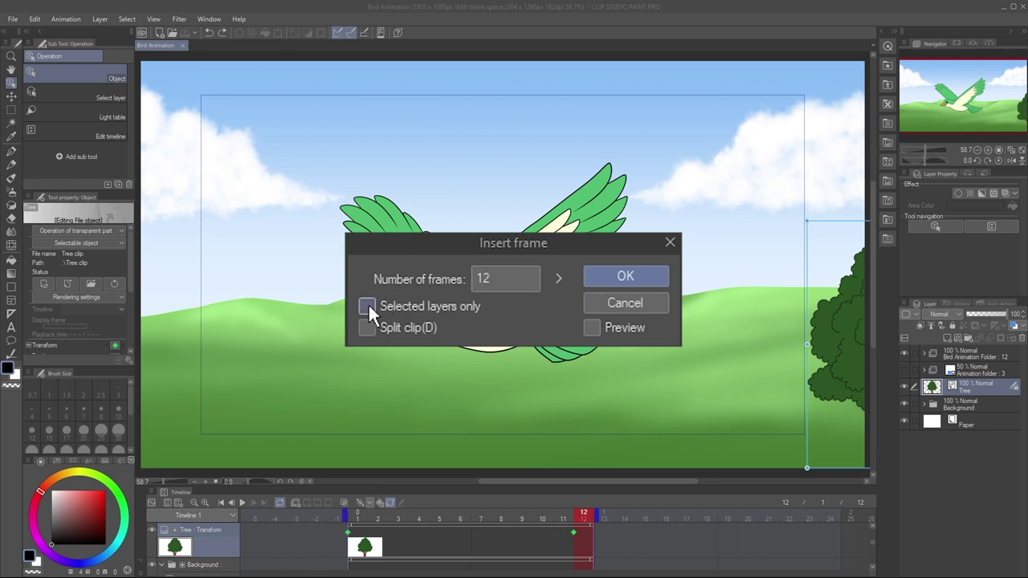
{"action": "left_click", "coordinate": [643, 273]}
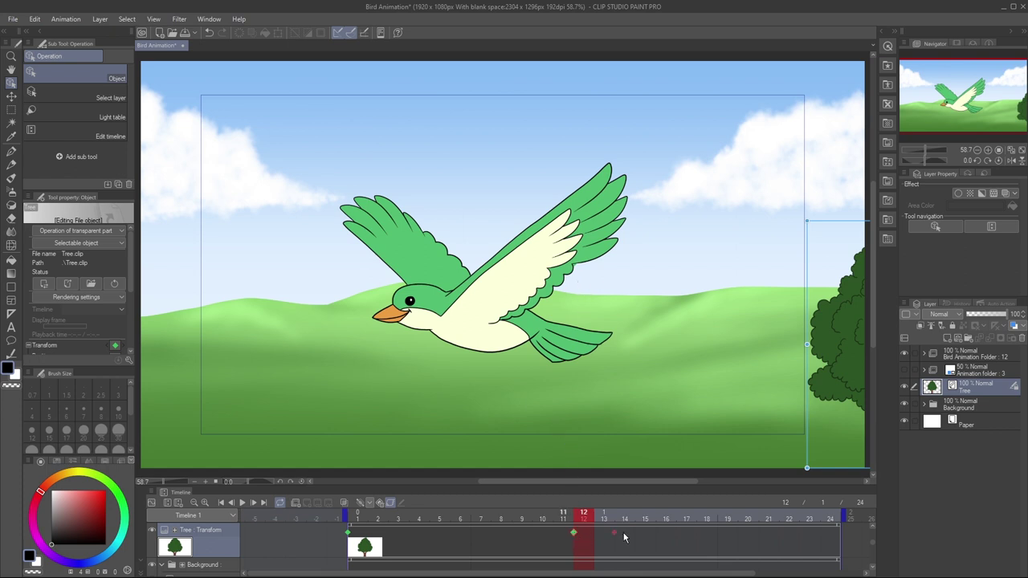
Preview the animation, then Alt-drag copies of the Bird 1–5 cells into frames 13–24.
{"action": "key", "text": "Delete"}
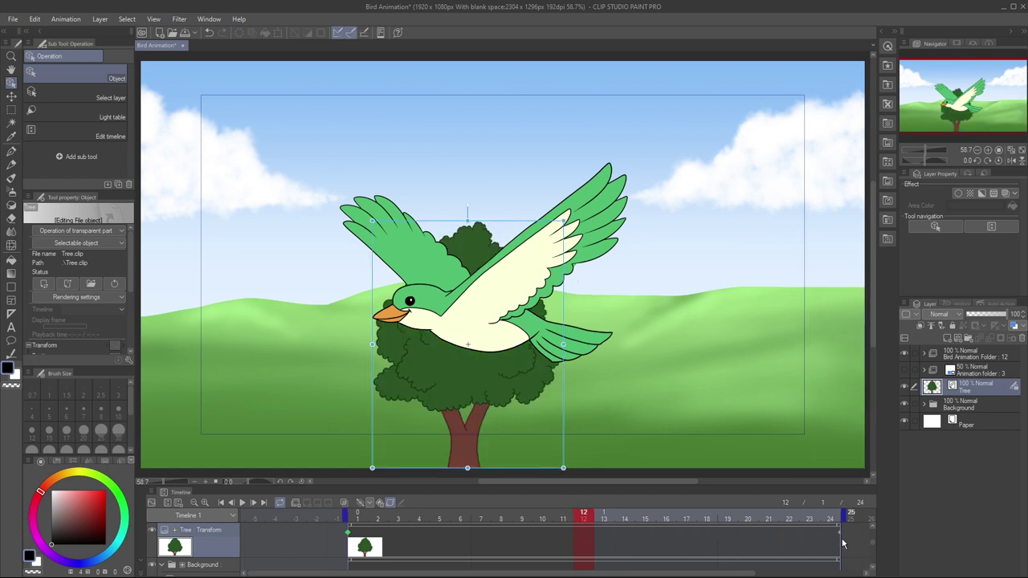
{"action": "left_click", "coordinate": [247, 503]}
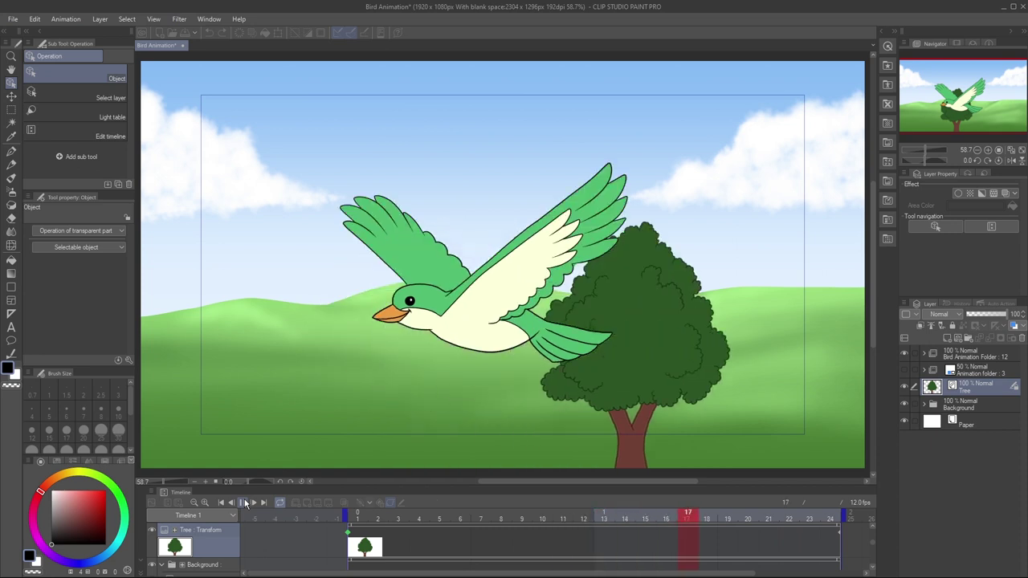
{"action": "left_click", "coordinate": [246, 503]}
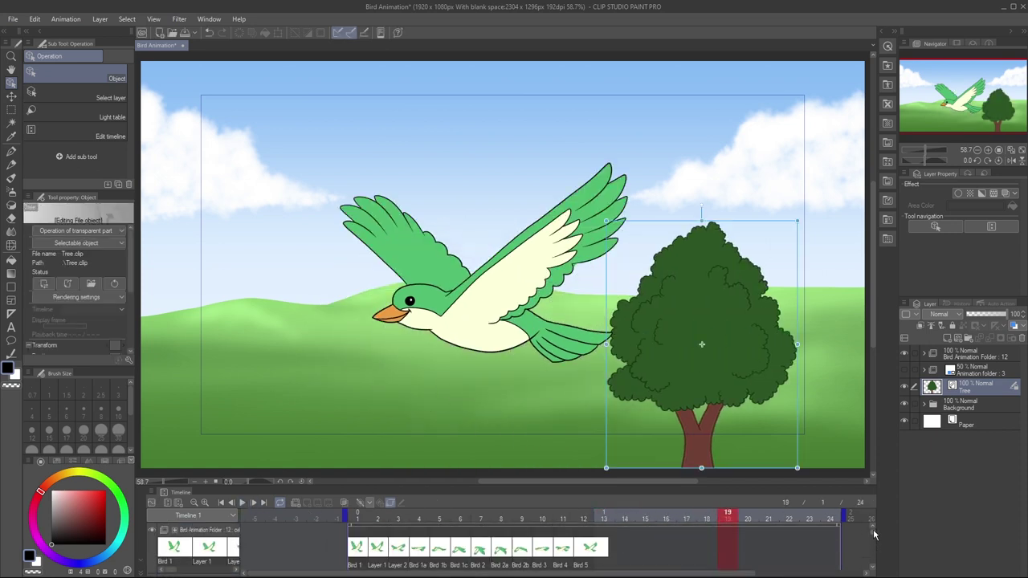
{"action": "left_click_drag", "start_coordinate": [340, 547], "coordinate": [576, 552]}
{"action": "left_click", "coordinate": [621, 557]}
{"action": "key", "text": "alt"}
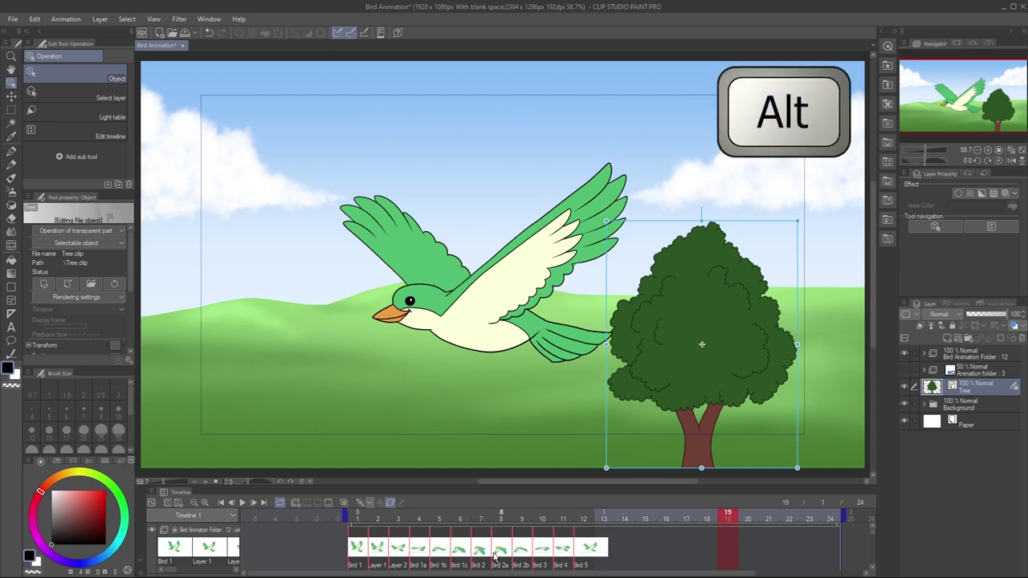
{"action": "left_click", "coordinate": [367, 558]}
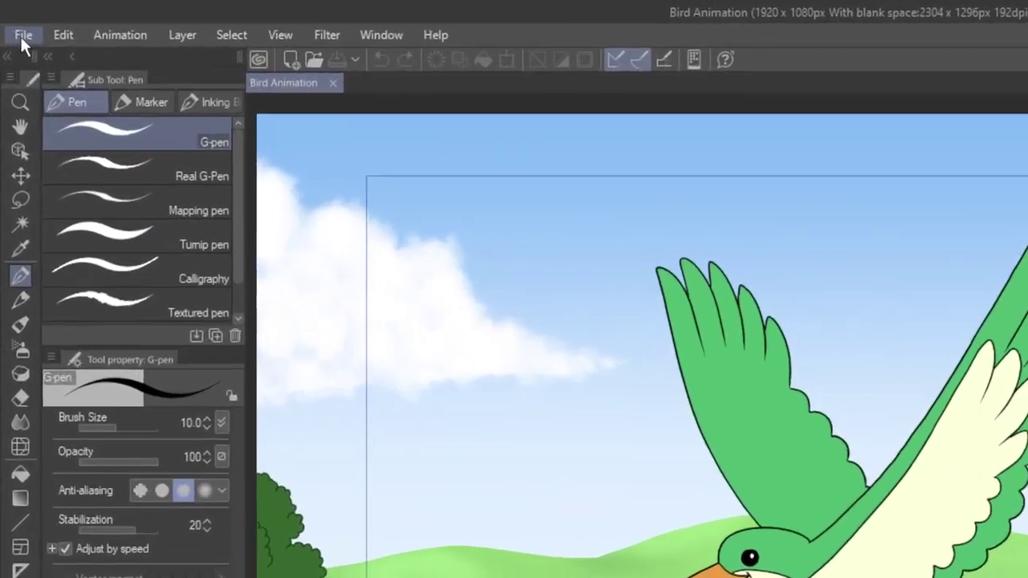
Export frames 1–24 as a 1920×1080 PNG image sequence via File > Export animation.
{"action": "left_click", "coordinate": [12, 19]}
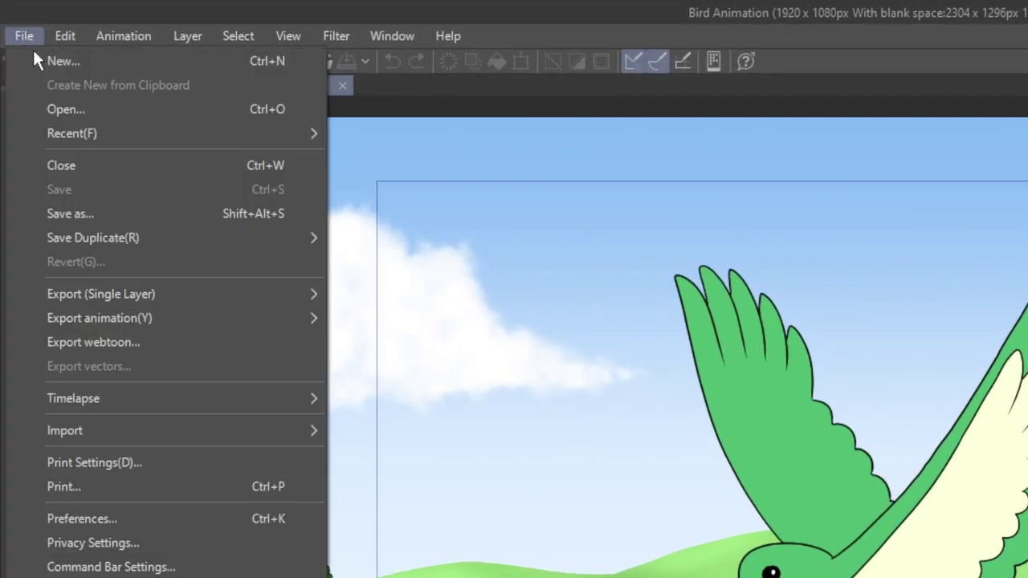
{"action": "mouse_move", "coordinate": [148, 318]}
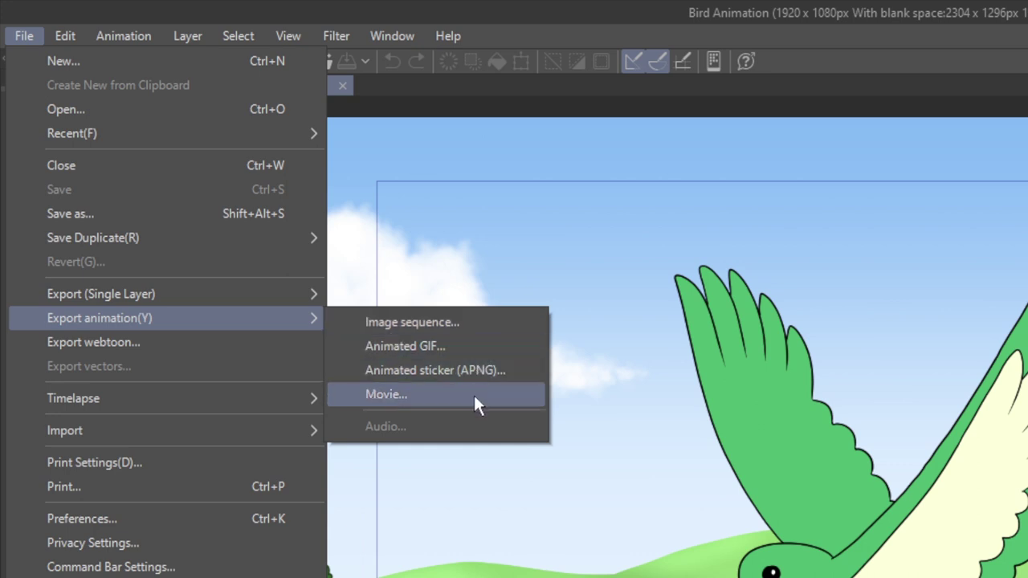
{"action": "left_click", "coordinate": [478, 324]}
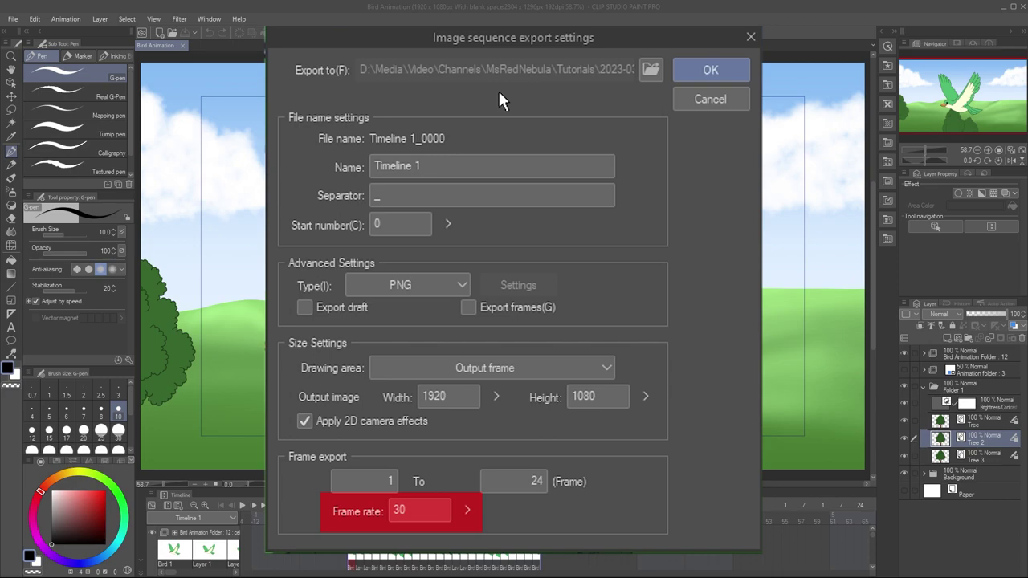
{"action": "left_click", "coordinate": [711, 70]}
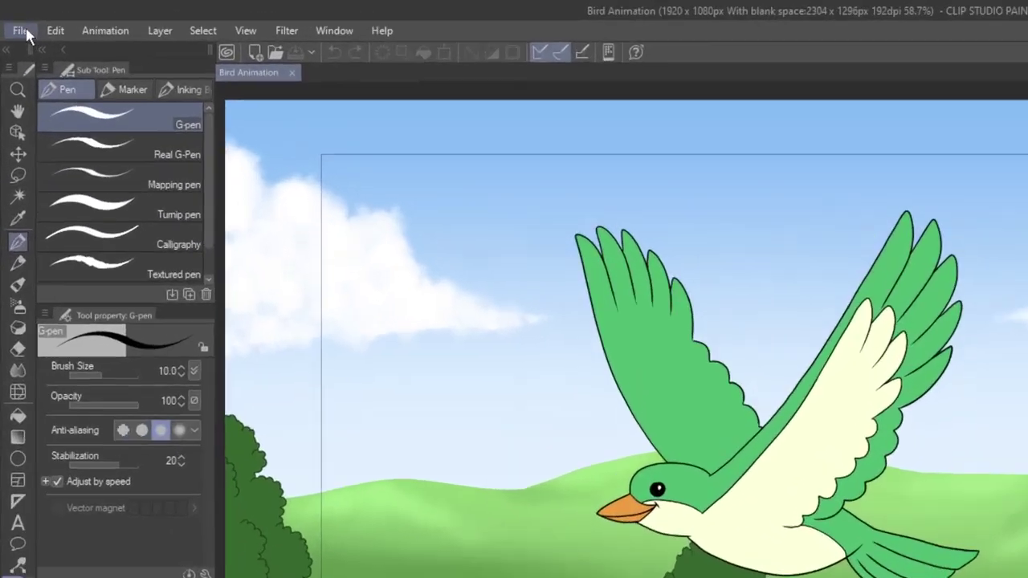
Export the animation as Bird Animation.gif, then as a 320×180, 12 fps, endlessly looping APNG sticker.
{"action": "left_click", "coordinate": [12, 18]}
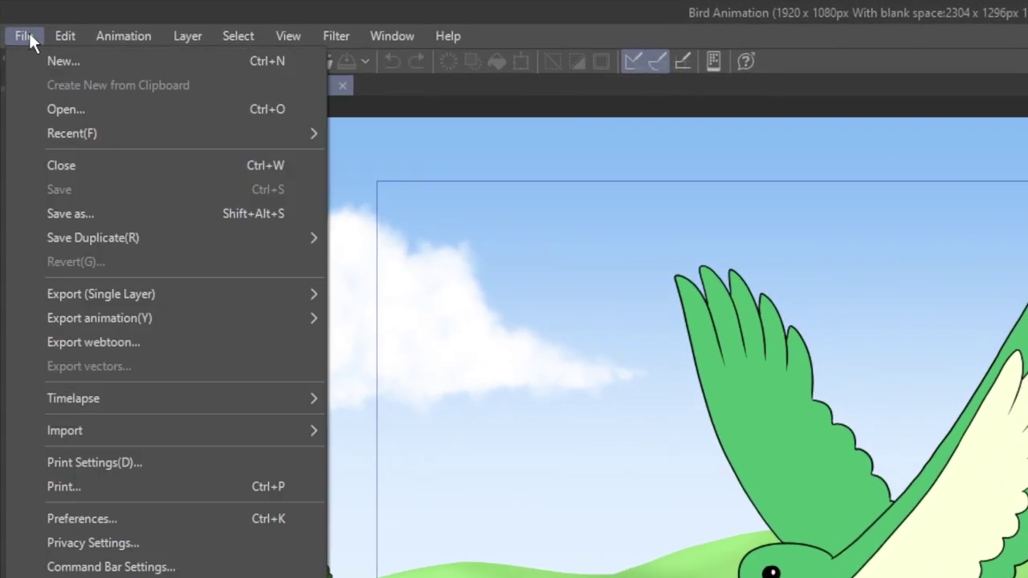
{"action": "mouse_move", "coordinate": [161, 318]}
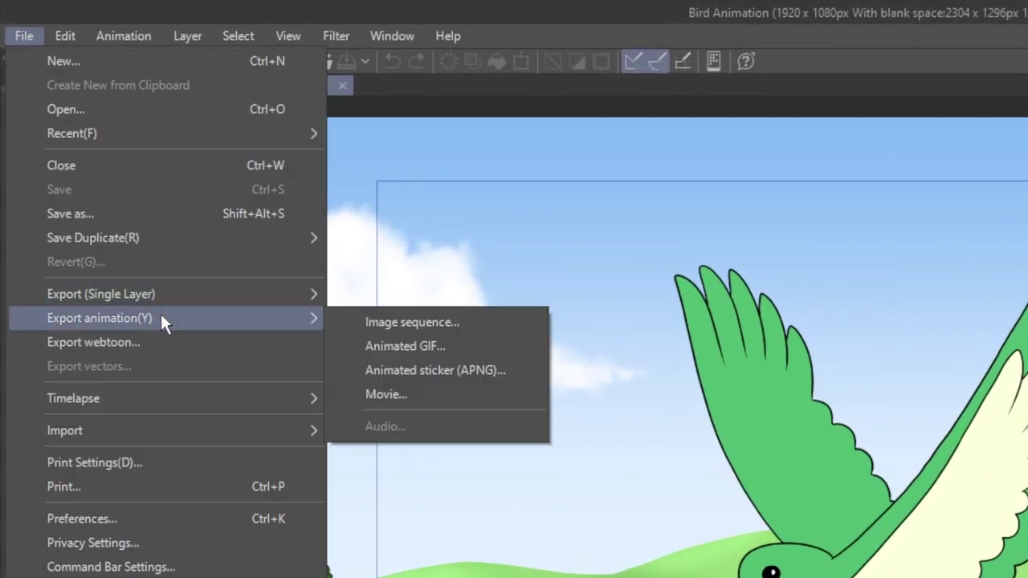
{"action": "left_click", "coordinate": [435, 347]}
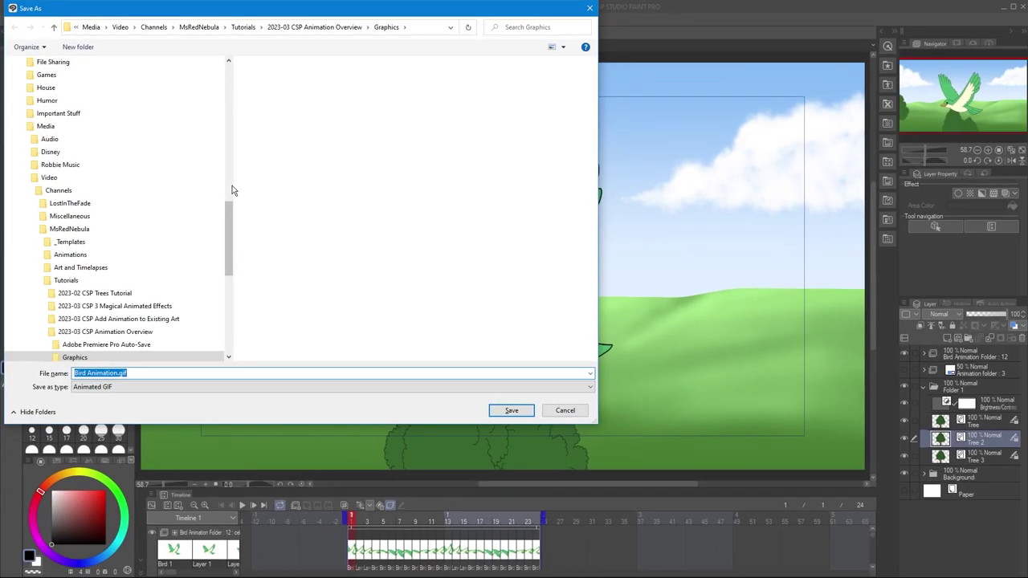
{"action": "left_click", "coordinate": [516, 412]}
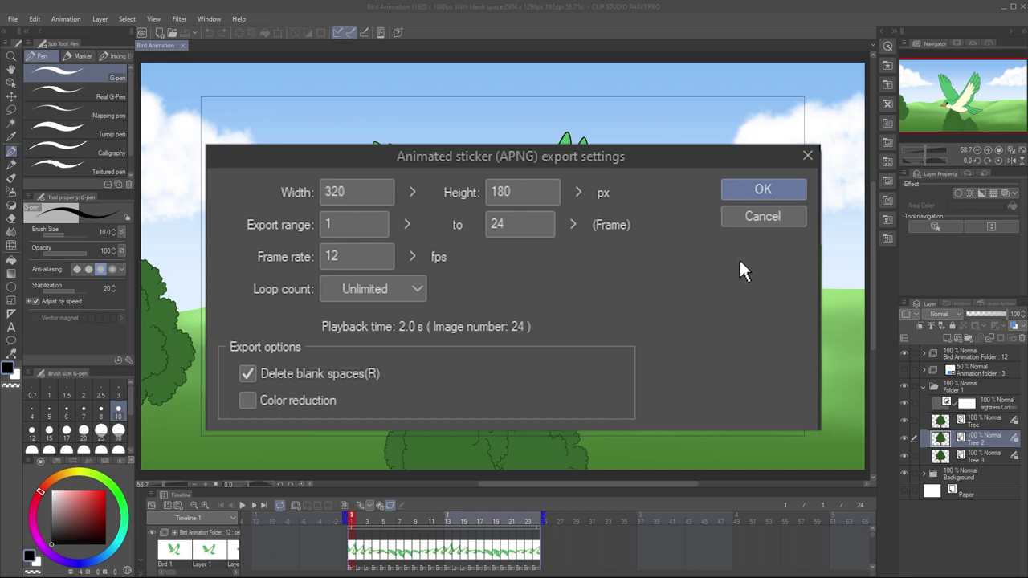
{"action": "left_click", "coordinate": [746, 188]}
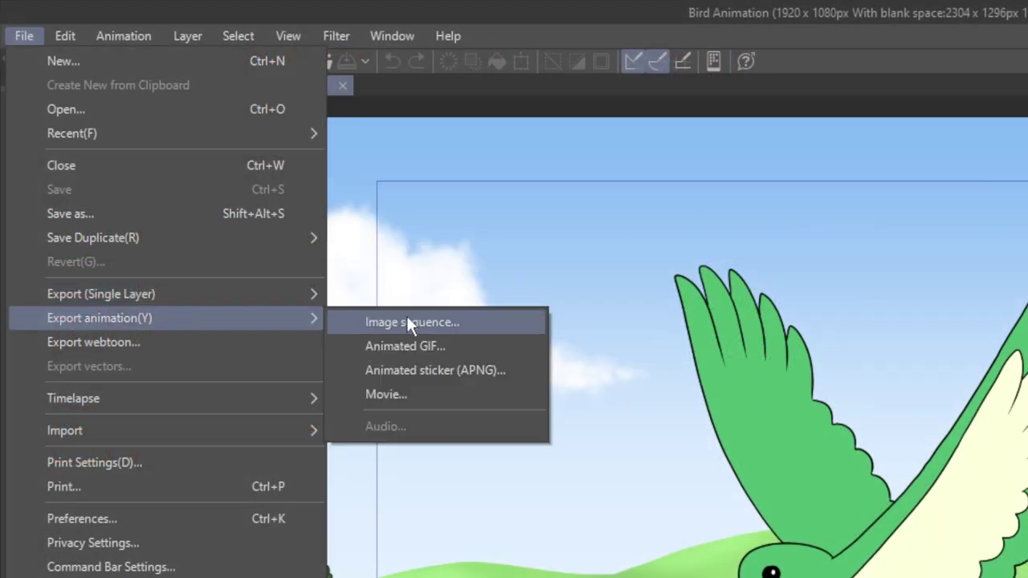
Save the movie export as 'Bird Animation' with MP4 (*.mp4) as the file type.
{"action": "left_click", "coordinate": [416, 394]}
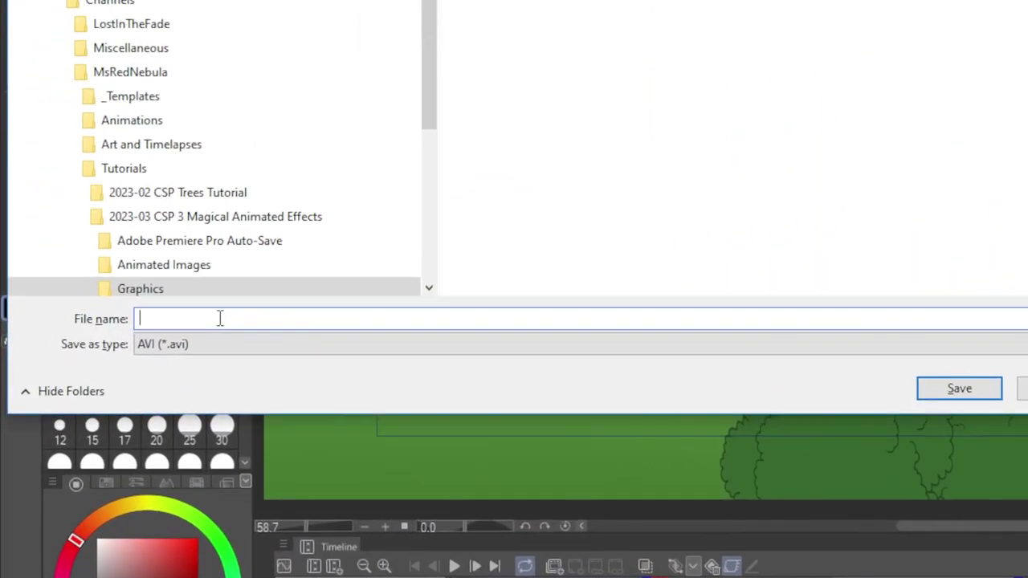
{"action": "type", "text": "Bird Animation"}
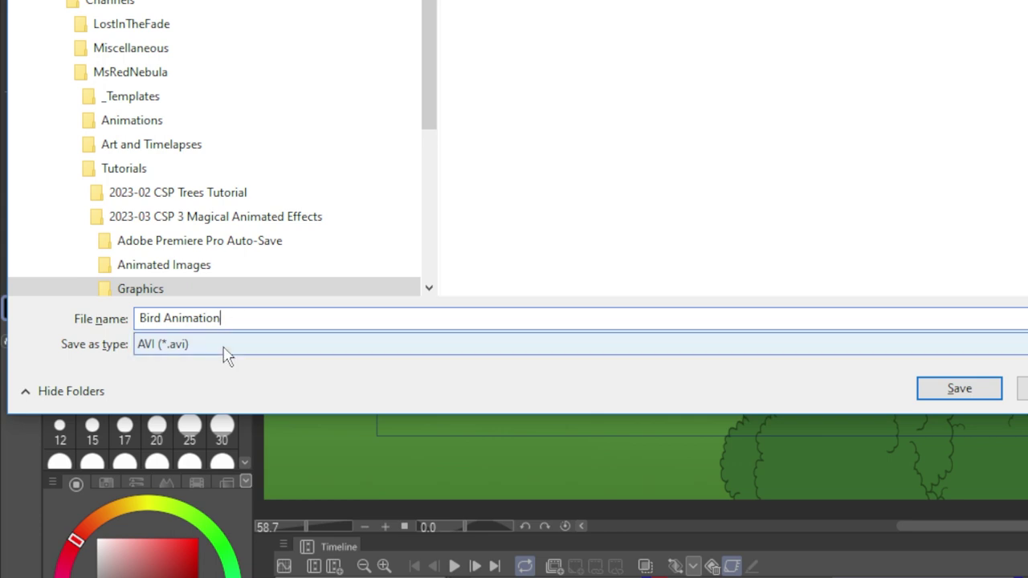
{"action": "left_click", "coordinate": [223, 350]}
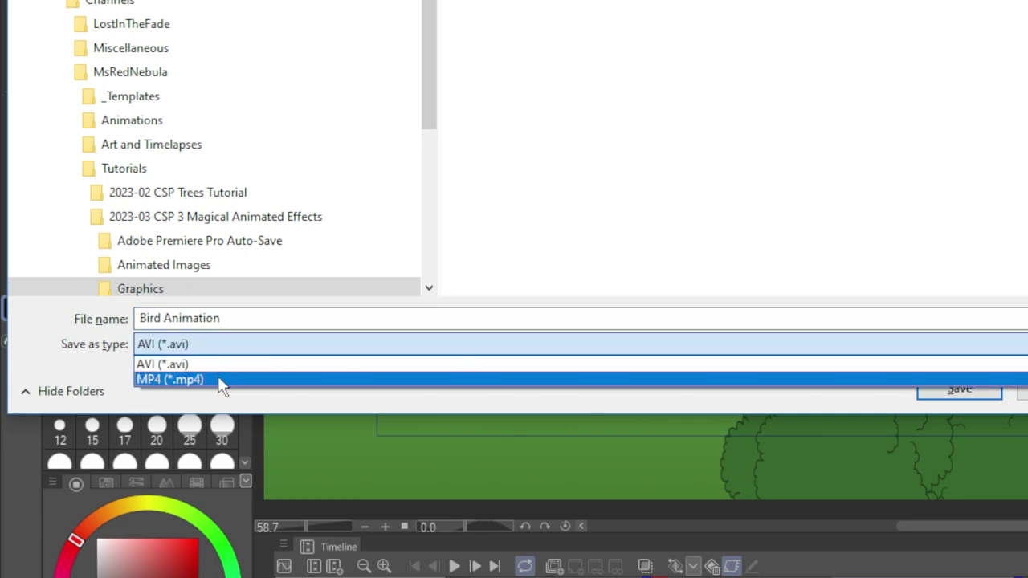
{"action": "left_click", "coordinate": [218, 379]}
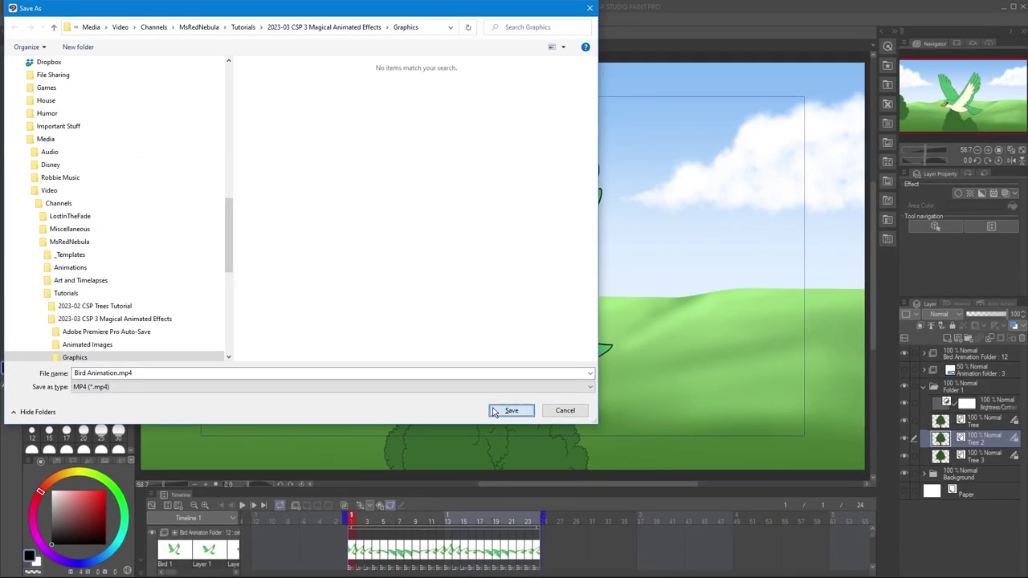
{"action": "left_click", "coordinate": [506, 410]}
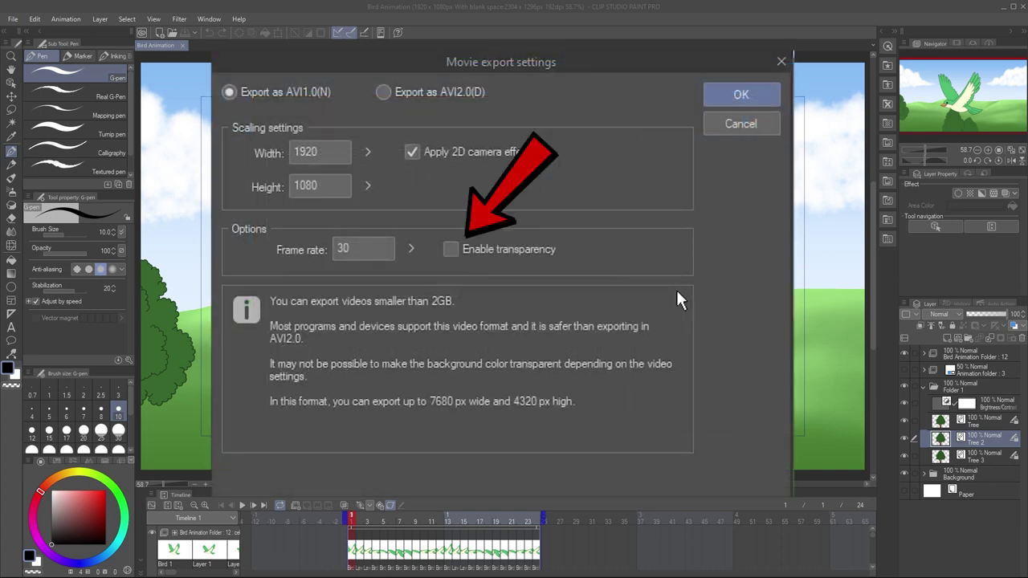
Accept the 1920×1080, 30 fps settings and uncompressed full frames to start rendering the movie.
{"action": "left_click", "coordinate": [747, 96]}
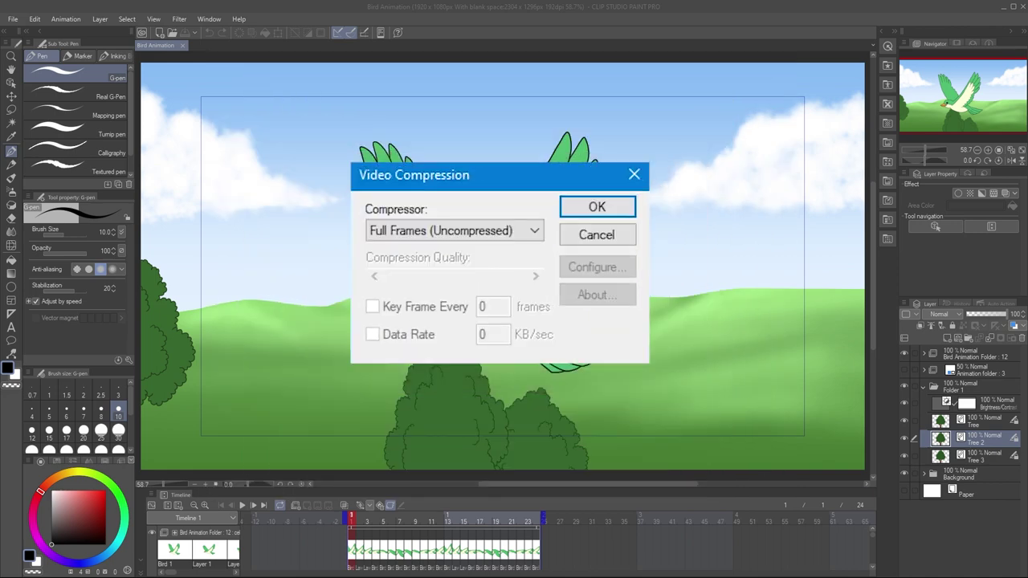
{"action": "left_click", "coordinate": [598, 208]}
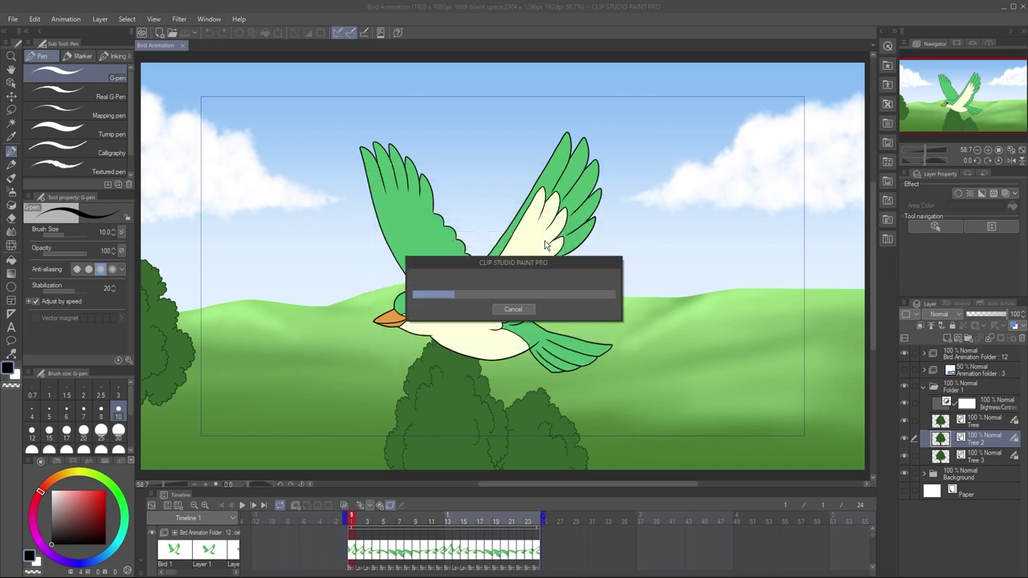